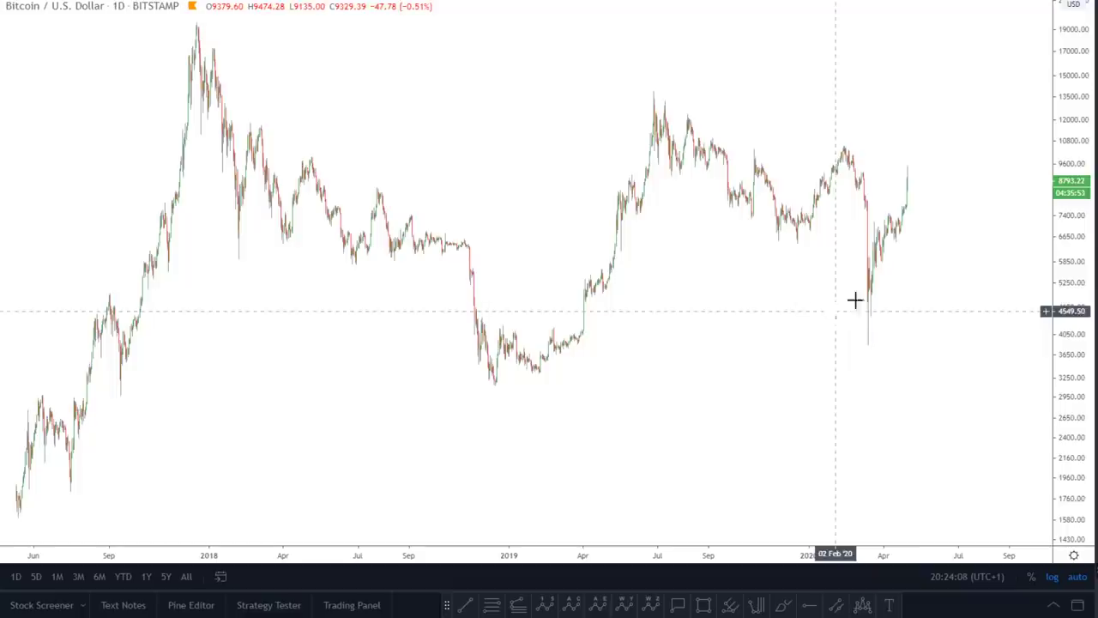
Switch to the DigiByte / US Dollar chart and view its 2018–2020 daily price history on a linear scale.
key(space)
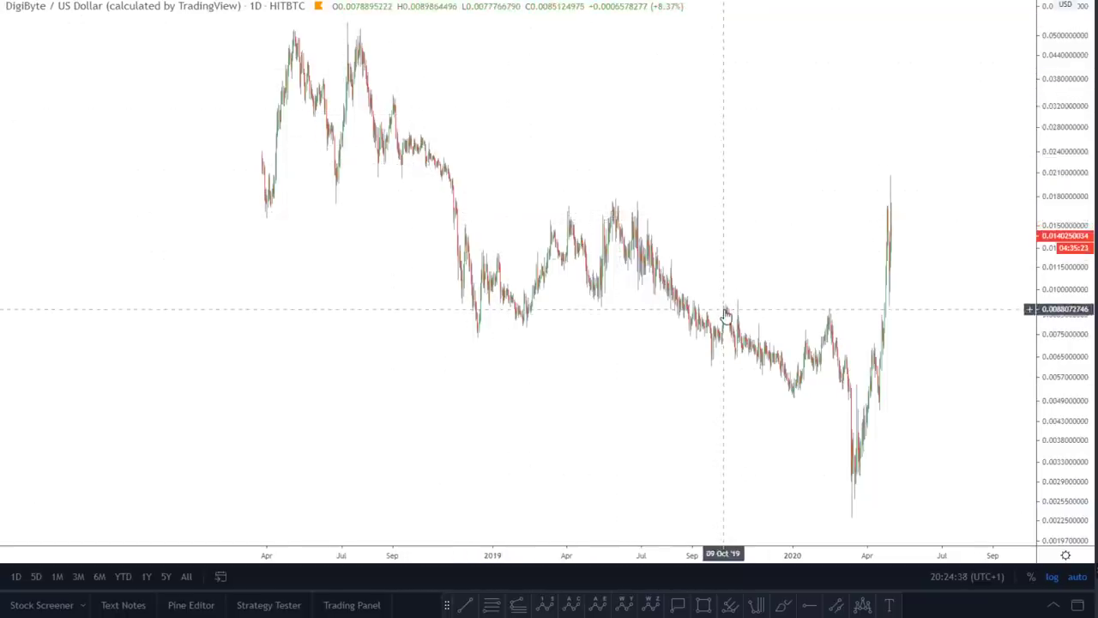
click(1052, 577)
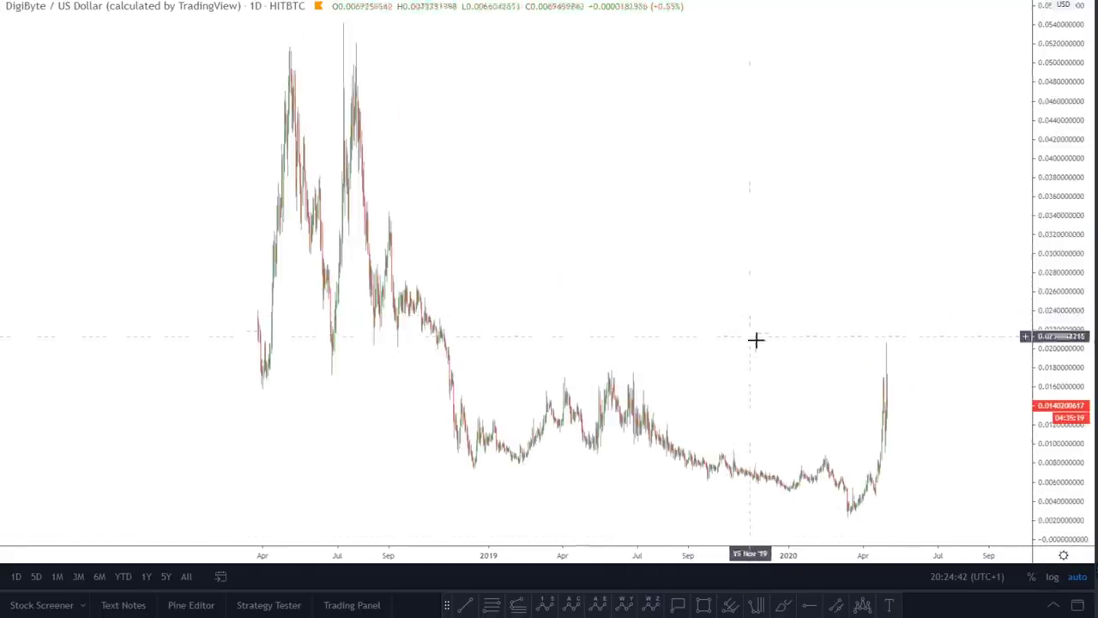
scroll(657, 309, up, 1)
scroll(554, 281, up, 1)
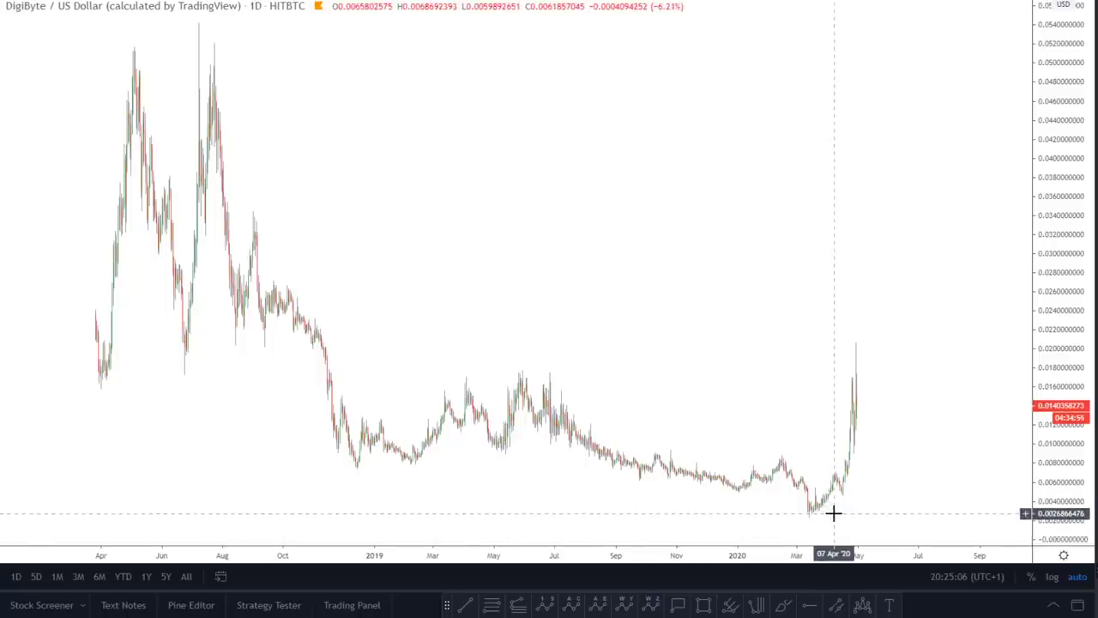
Restore the logarithmic price scale, compress it slightly, and toggle the visibility of the chart drawings.
click(1053, 577)
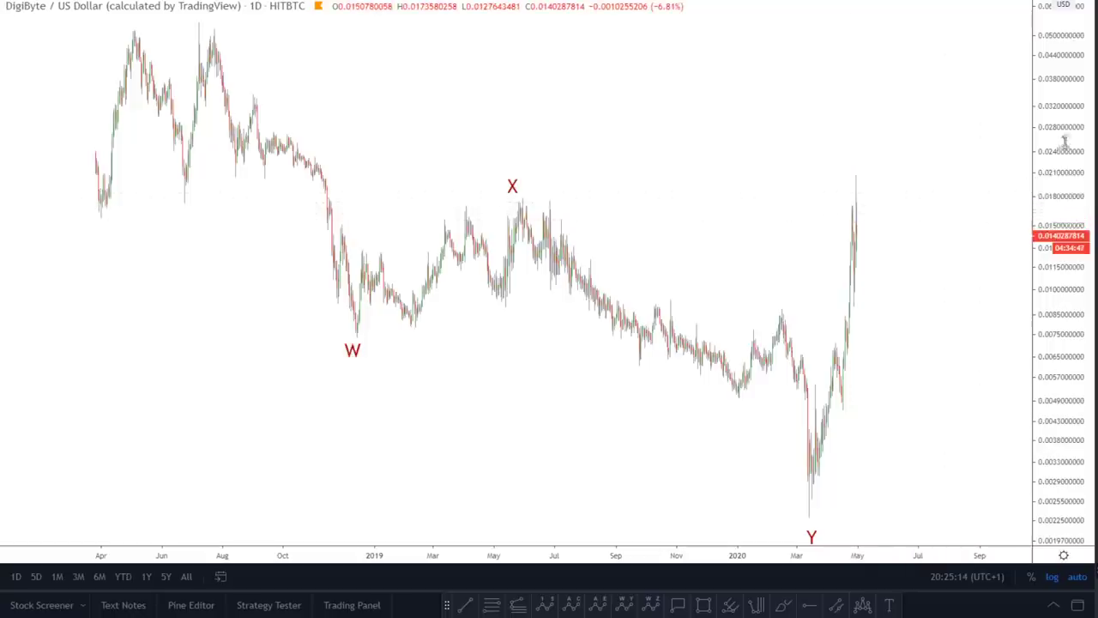
drag(1062, 141, 1081, 152)
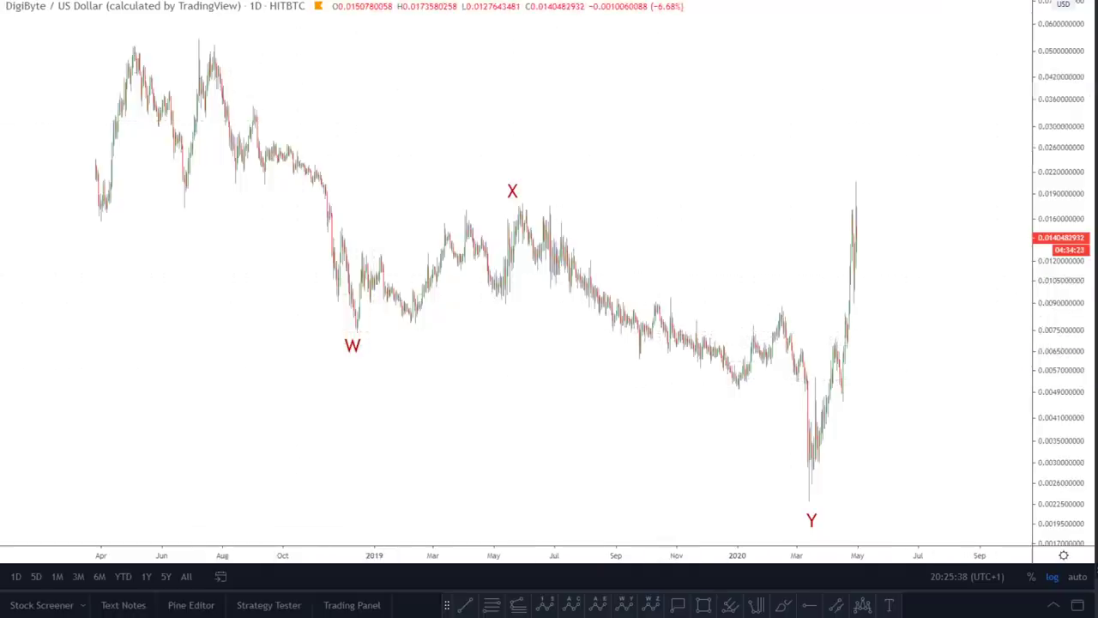
key(ctrl+alt+h)
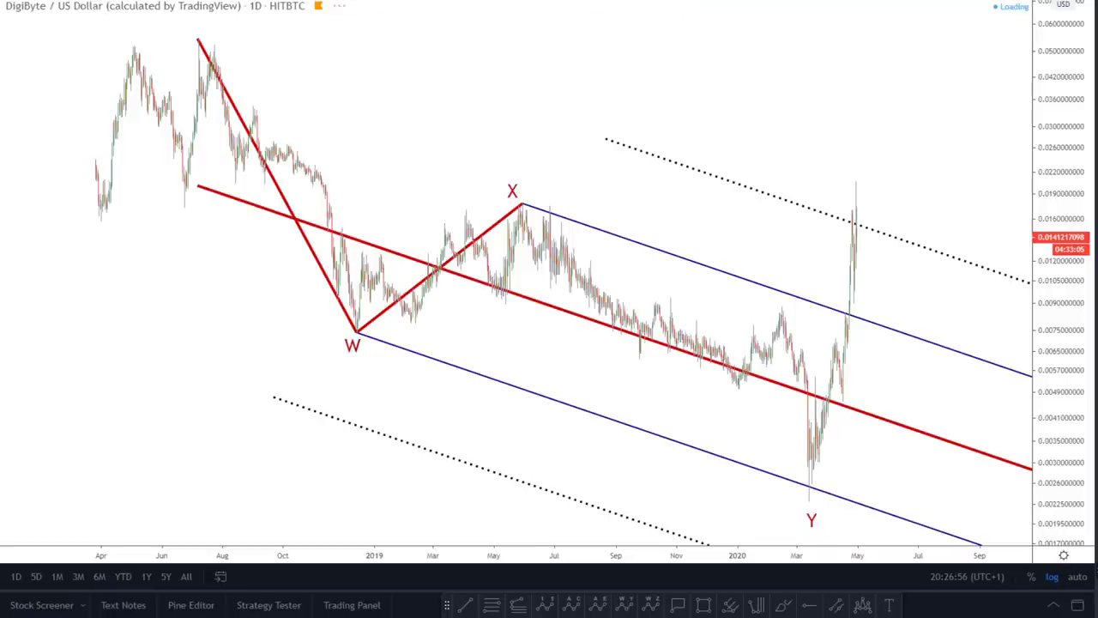
Switch the chart to the 240-minute interval and examine the five-wave rise from the Y low.
text(240)
key(Return)
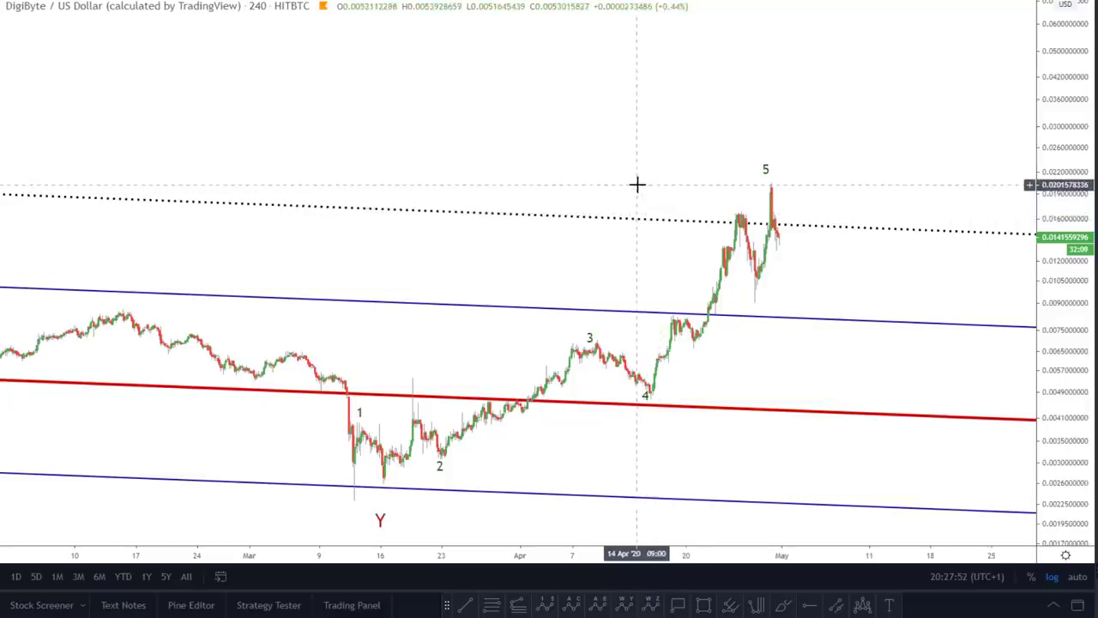
scroll(637, 184, down, 3)
scroll(633, 180, down, 2)
scroll(639, 183, up, 4)
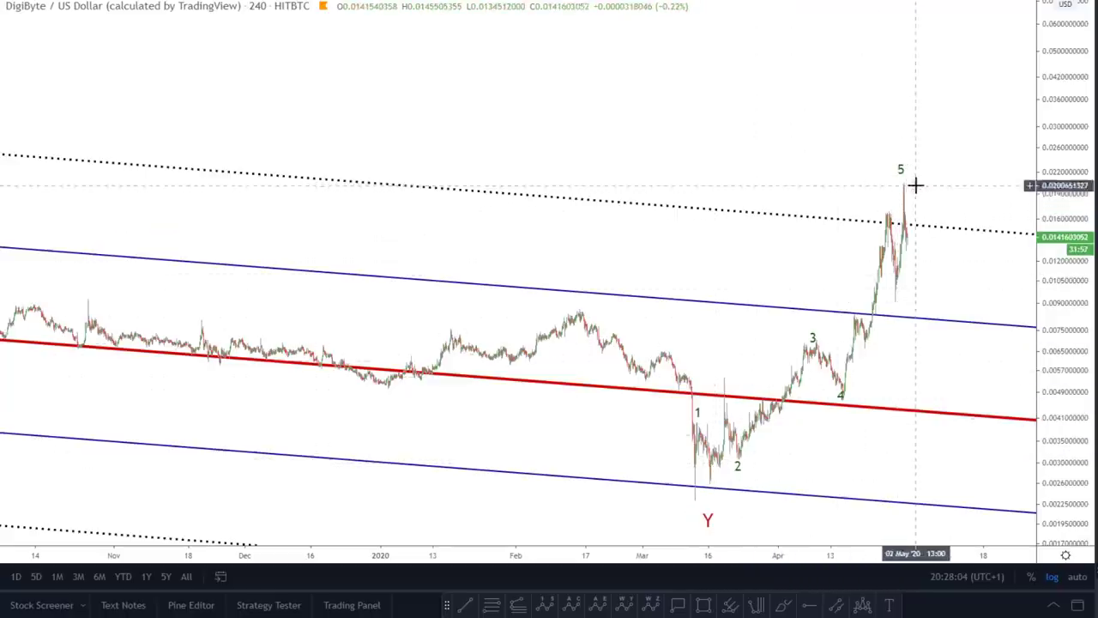
Return the chart to the 1D interval and reframe it around the full descending pitchfork.
text(1D)
key(Return)
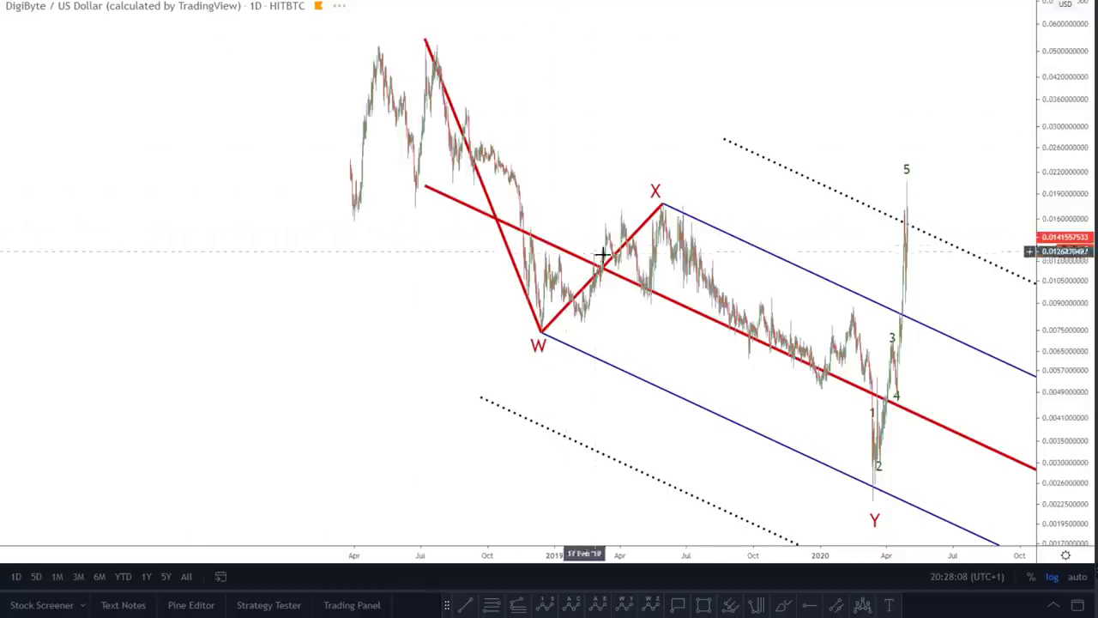
scroll(624, 275, up, 1)
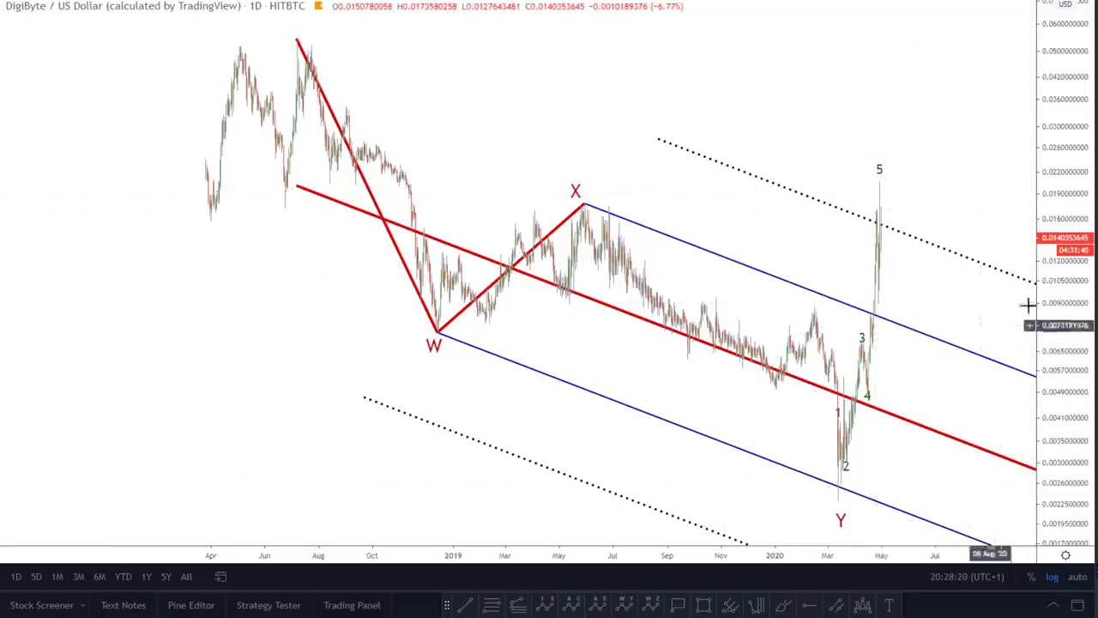
drag(1060, 163, 849, 335)
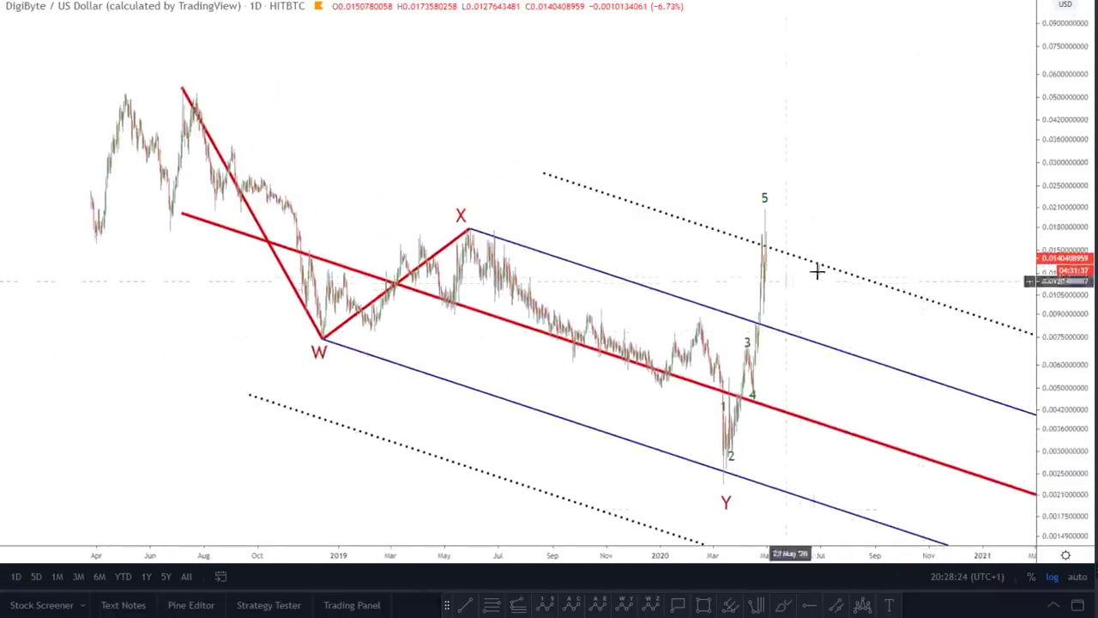
Display volume beneath the daily candles and examine the pitchfork's extension beyond 2020.
scroll(981, 176, down, 2)
scroll(978, 159, down, 3)
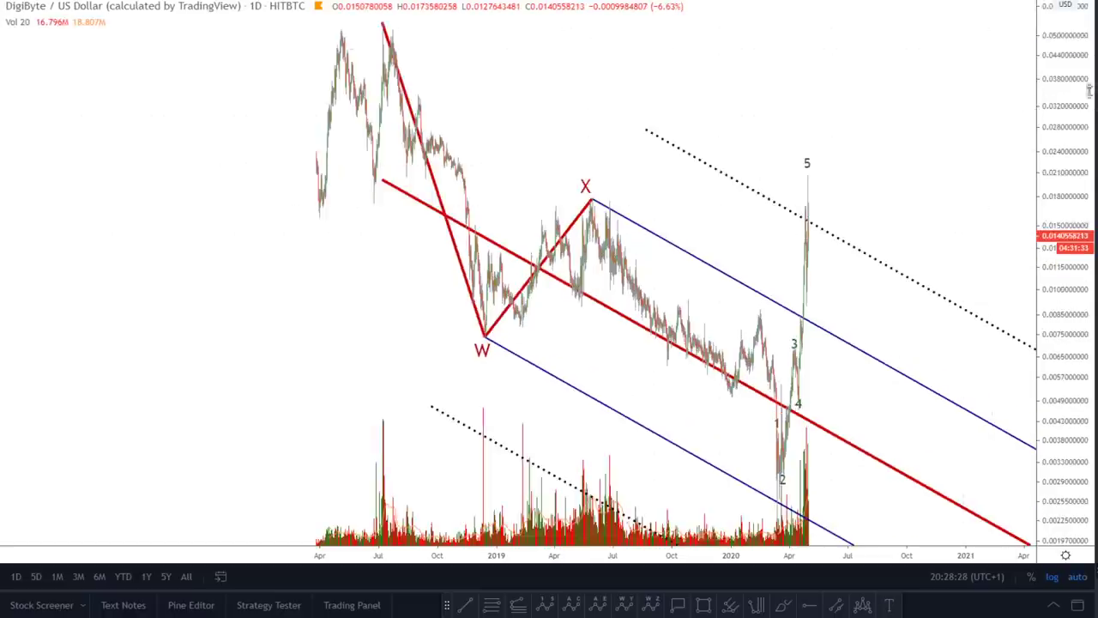
scroll(931, 137, down, 2)
scroll(861, 138, down, 3)
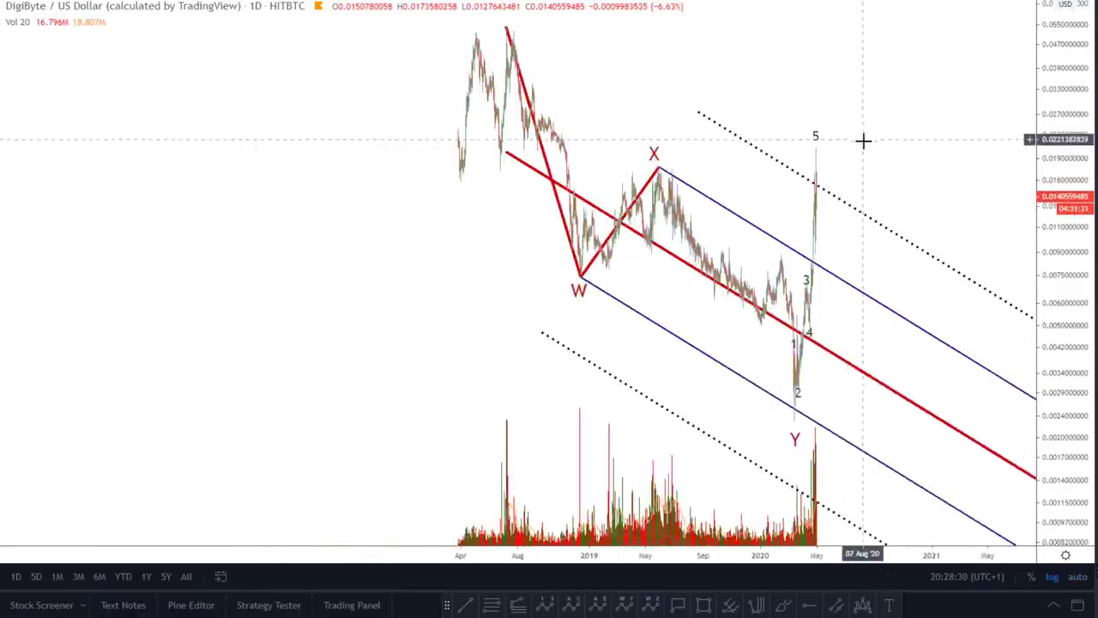
scroll(884, 137, down, 3)
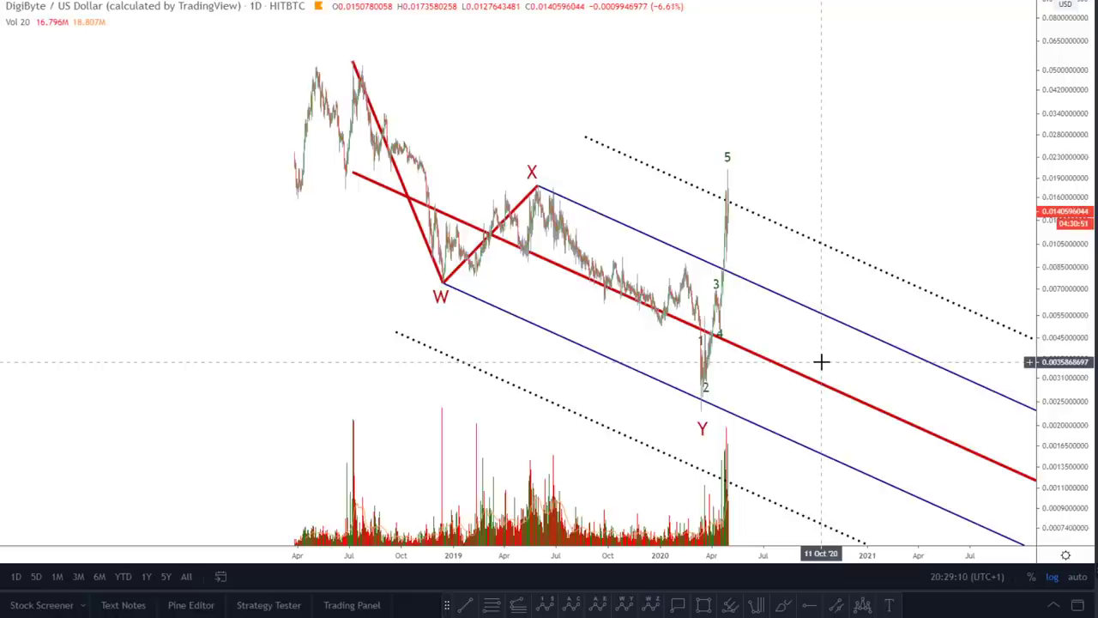
scroll(808, 383, up, 3)
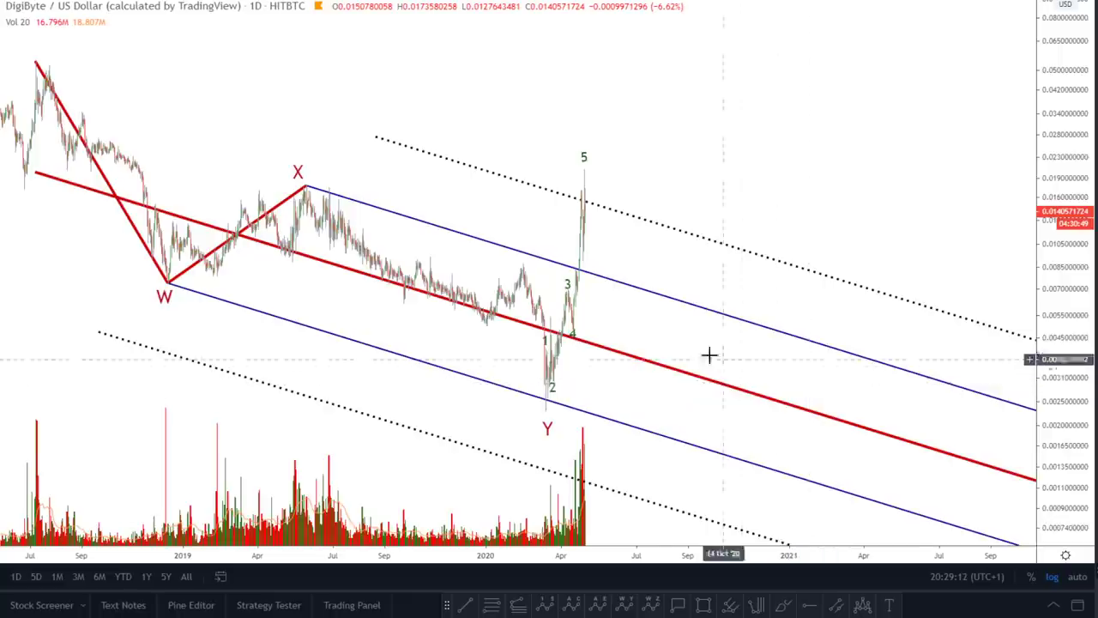
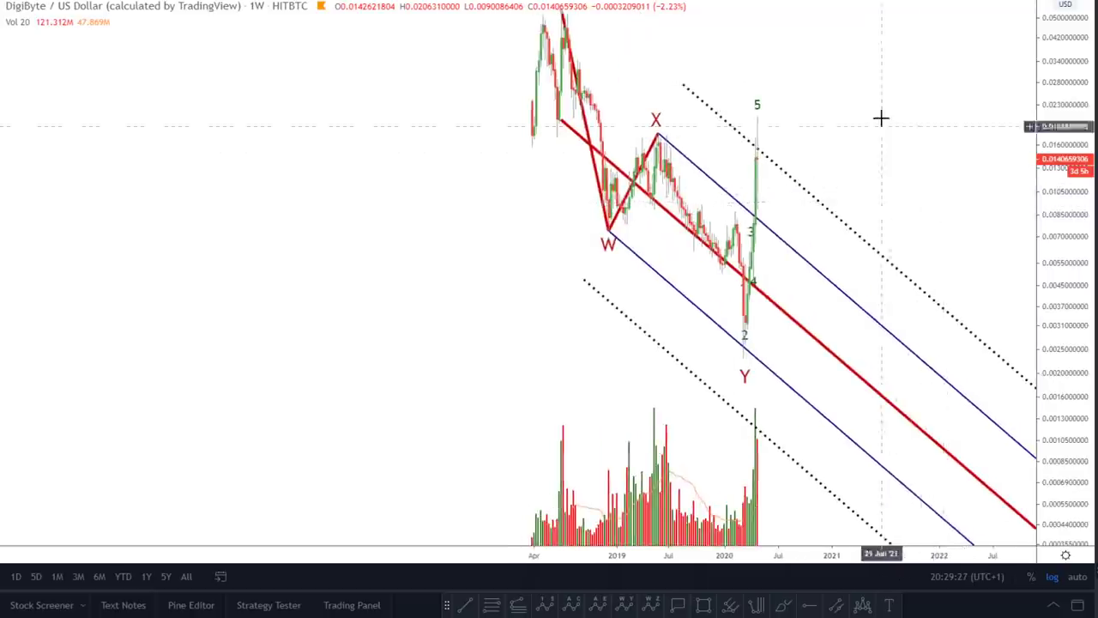
Hide all drawings on the weekly chart and enlarge the candles and volume from 2019 through April 2020.
key(ctrl+alt+h)
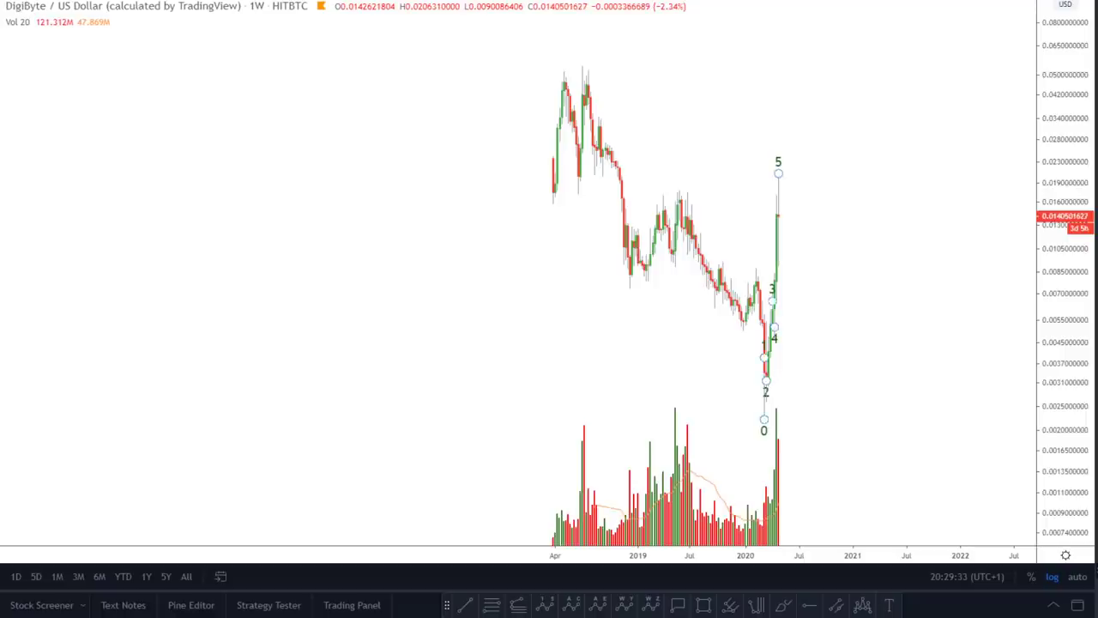
scroll(863, 194, up, 3)
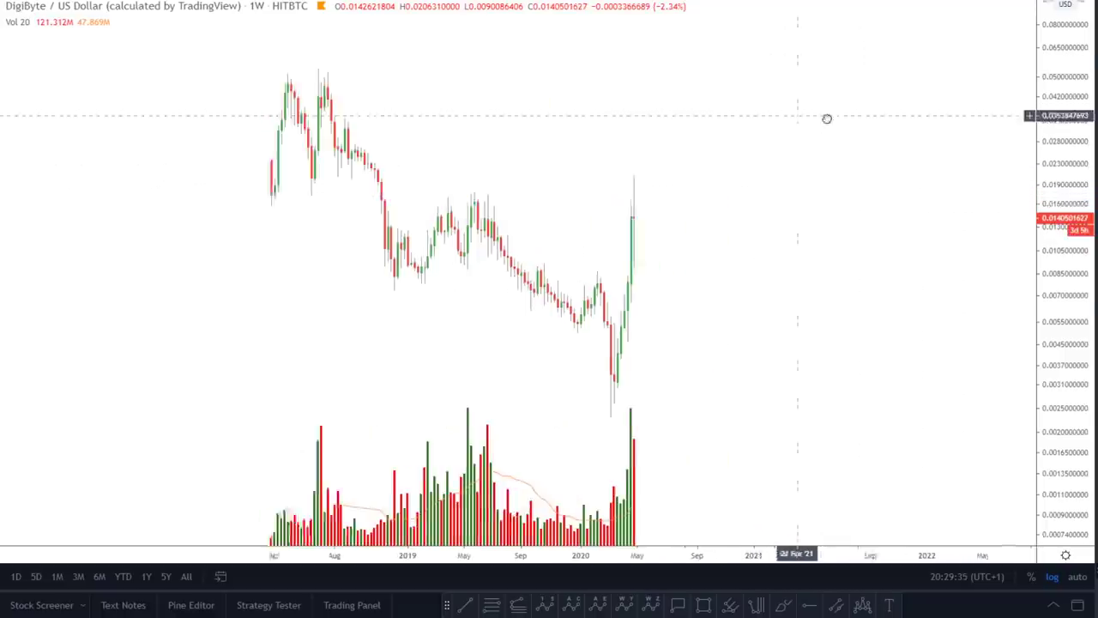
drag(875, 186, 863, 142)
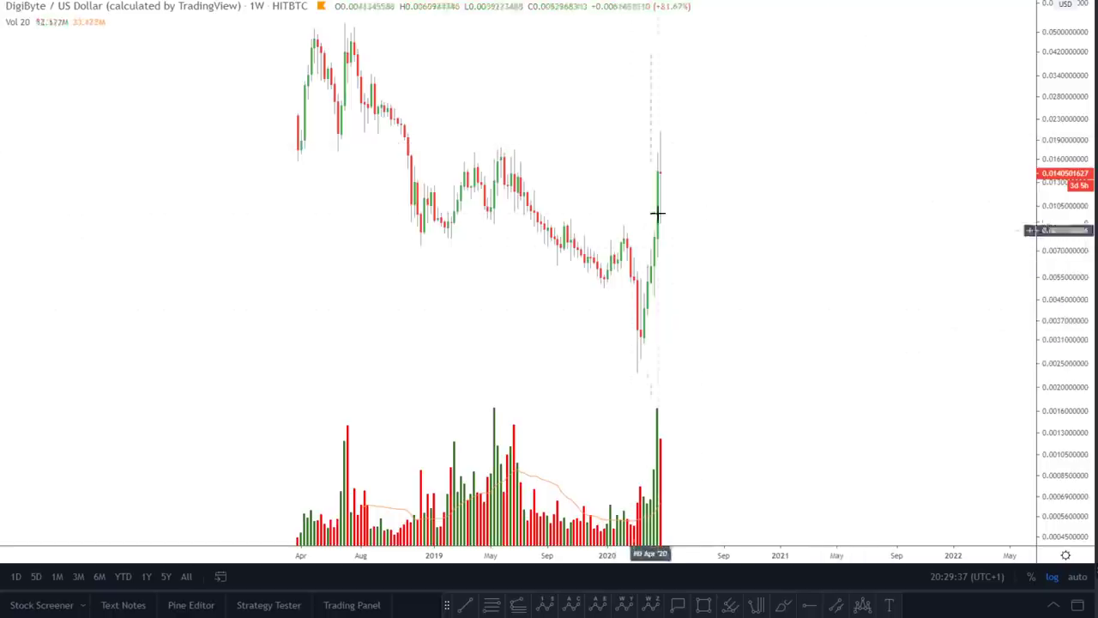
scroll(769, 341, up, 3)
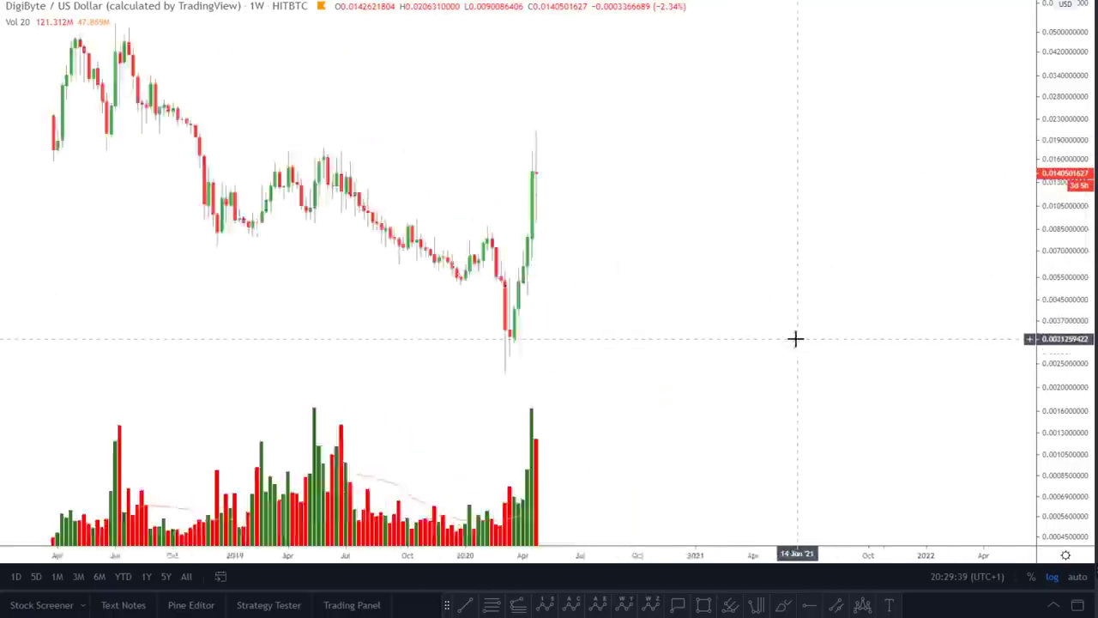
drag(632, 294, 740, 262)
scroll(792, 260, up, 2)
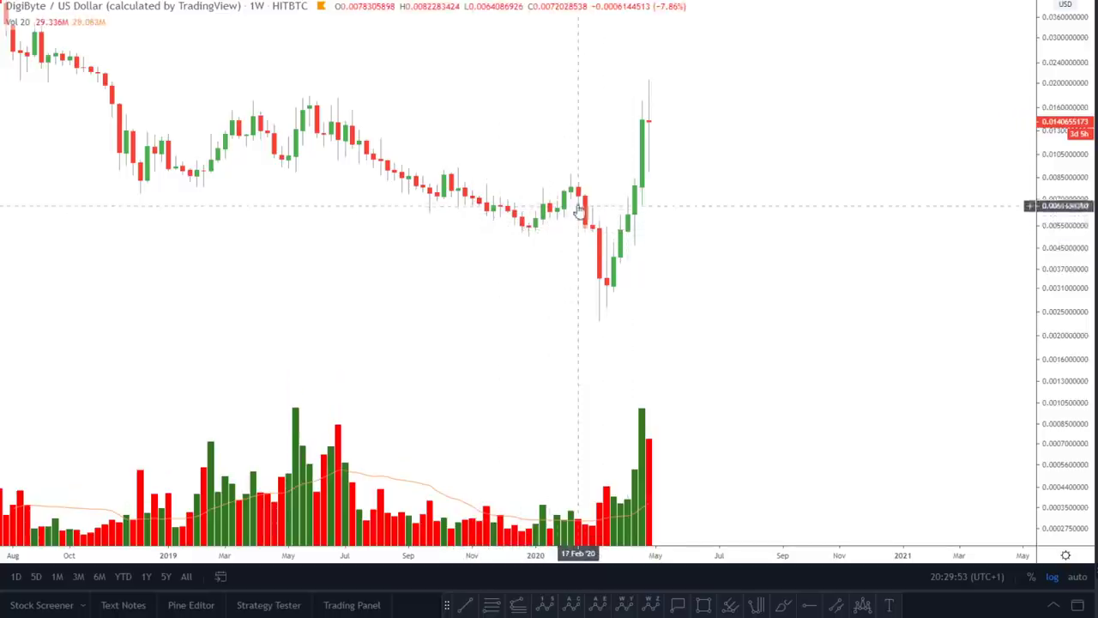
scroll(601, 218, down, 1)
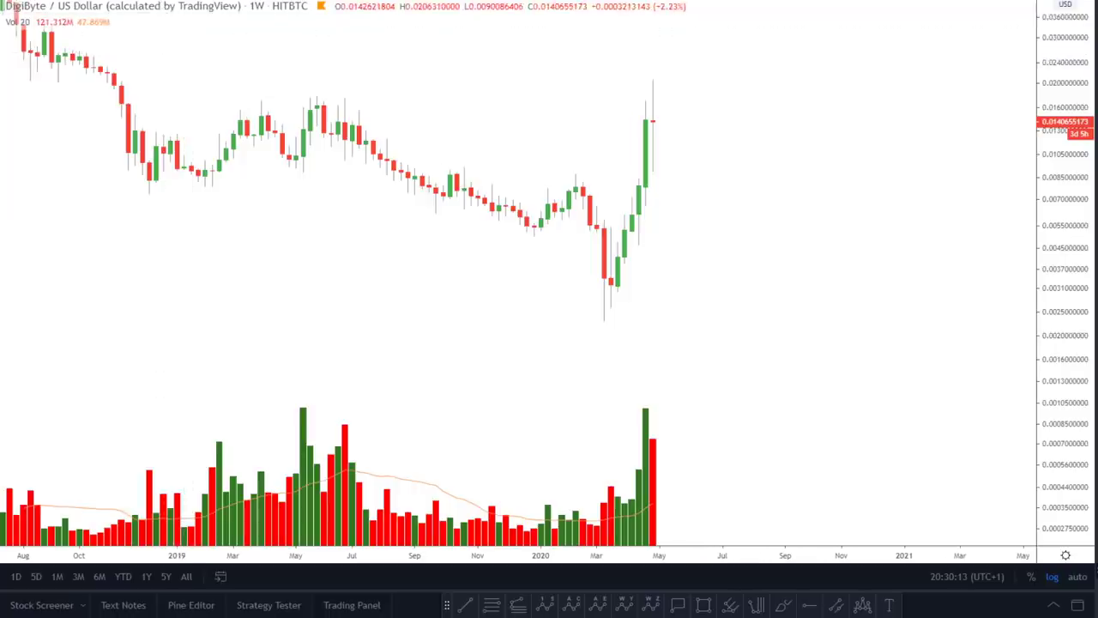
Switch the chart to the 1M interval and examine the monthly candles against the two dotted horizontal levels.
text(1M)
key(Return)
scroll(843, 214, up, 5)
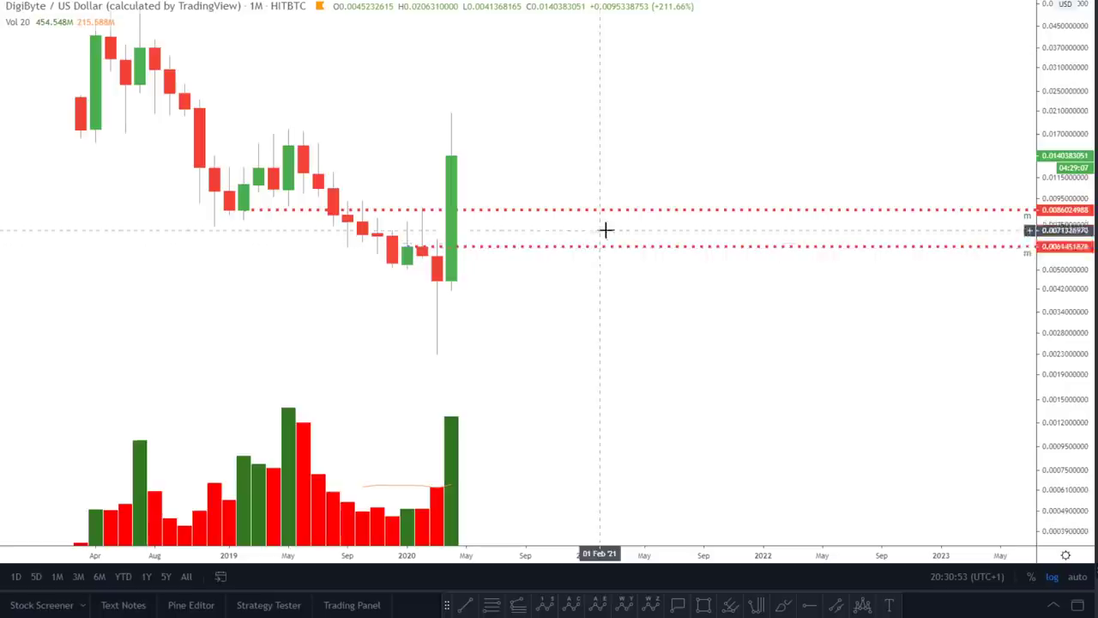
drag(603, 306, 848, 302)
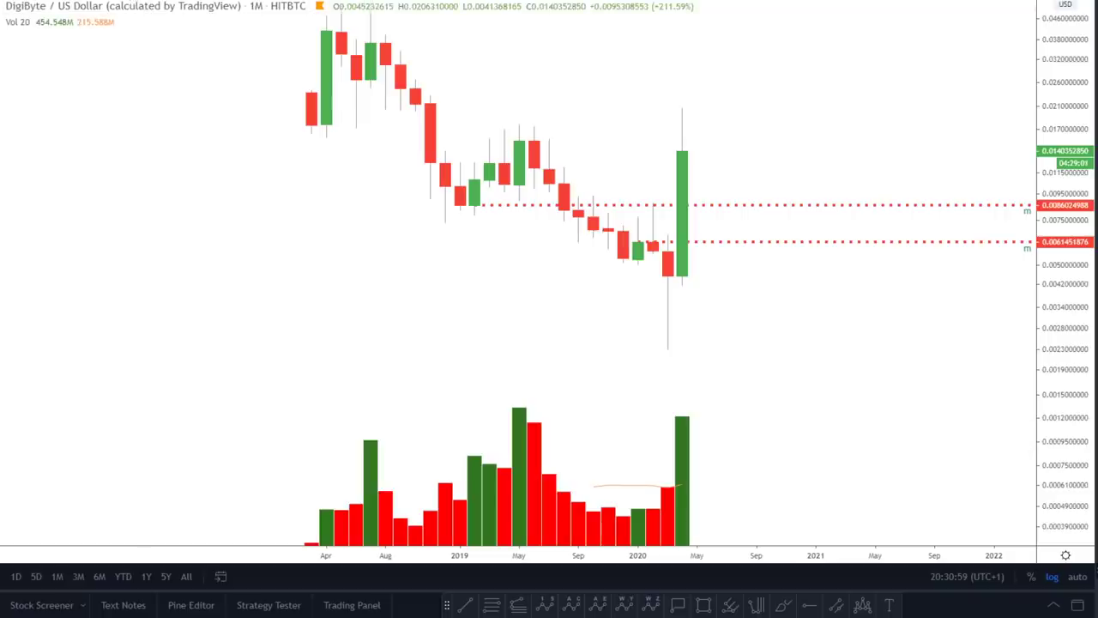
Switch to the 240-minute interval and frame the rise from the March low with a Fibonacci retracement up to the April high.
click(121, 2)
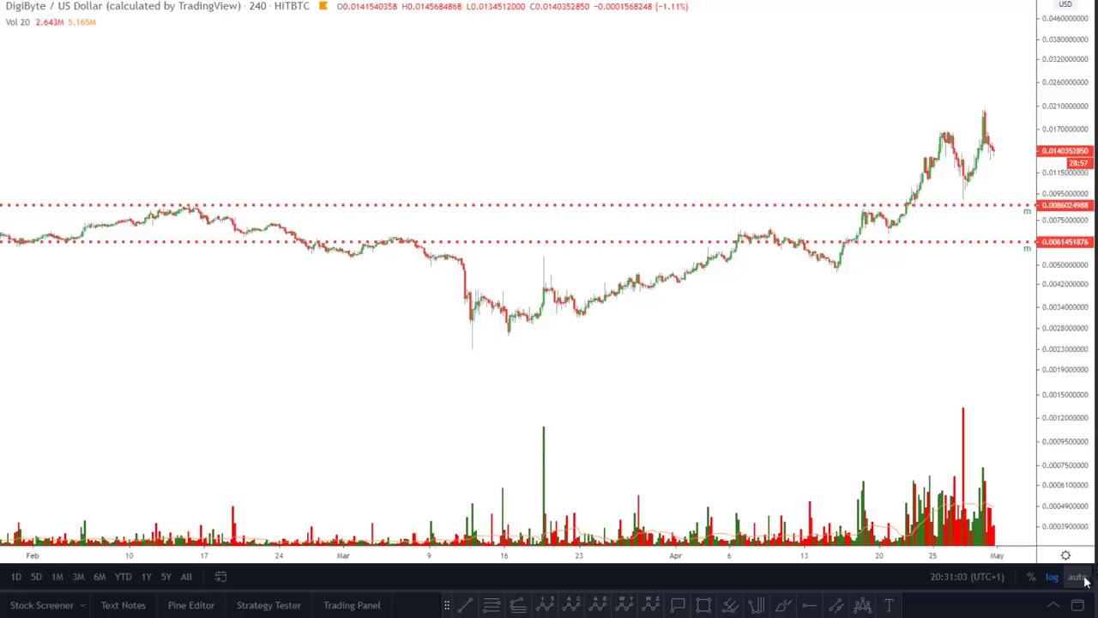
drag(969, 397, 766, 337)
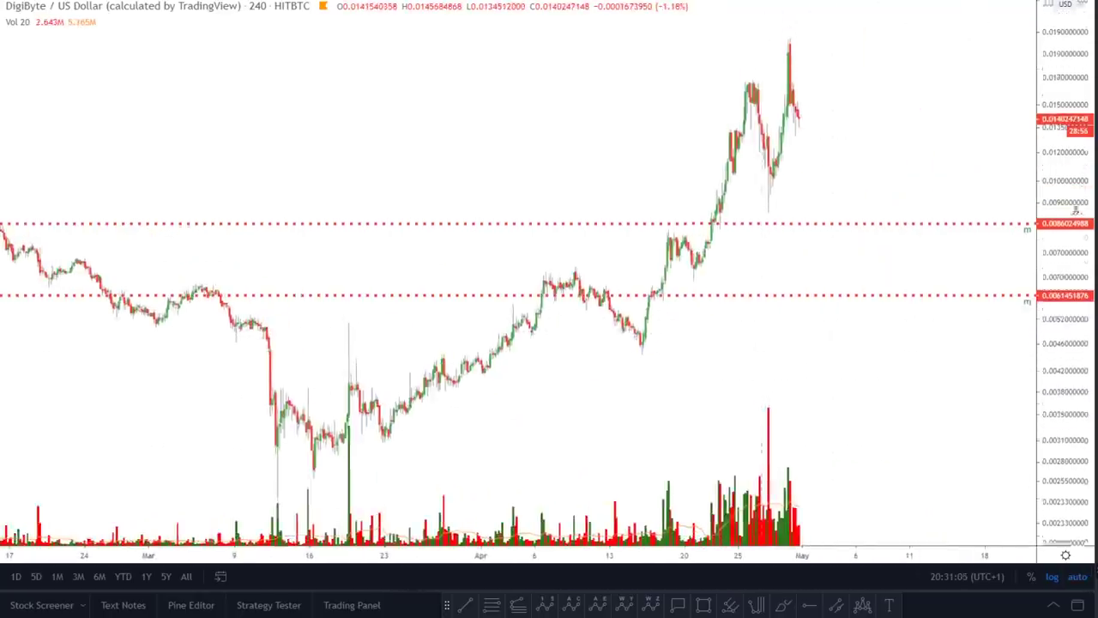
drag(947, 368, 899, 323)
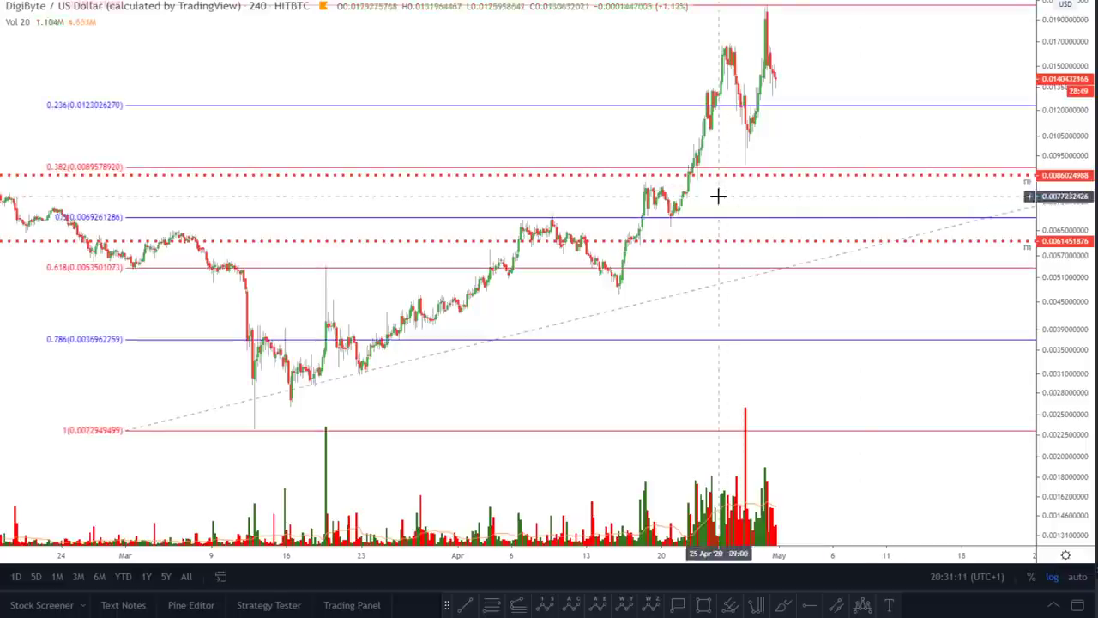
Fit the price axis to the data and change it to a linear scale, keeping the whole Fibonacci retracement in view.
double_click(1067, 128)
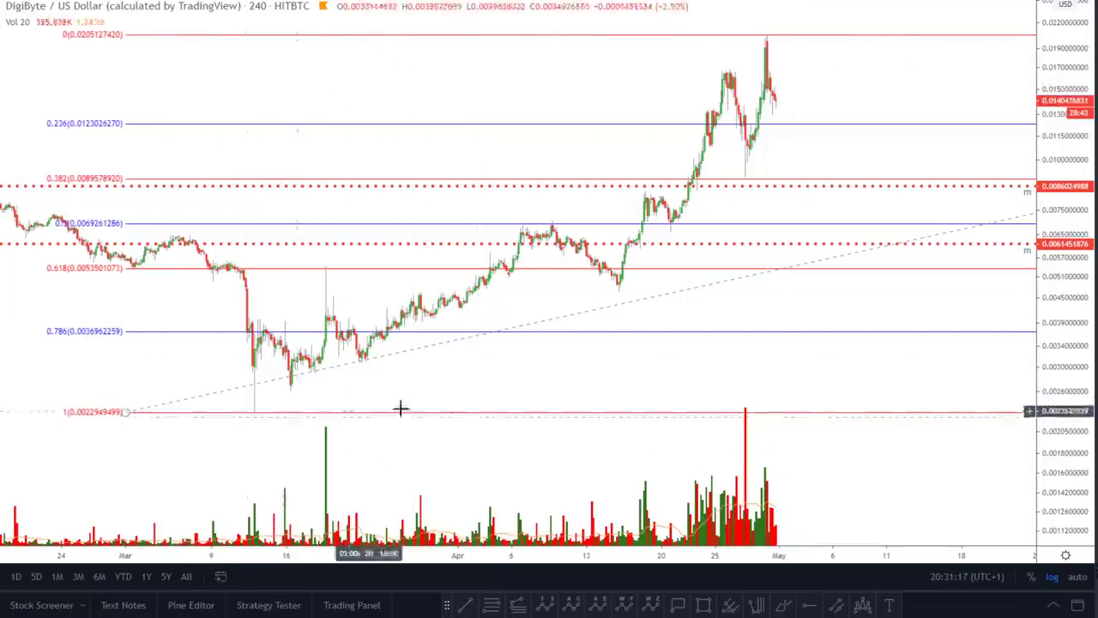
click(1052, 577)
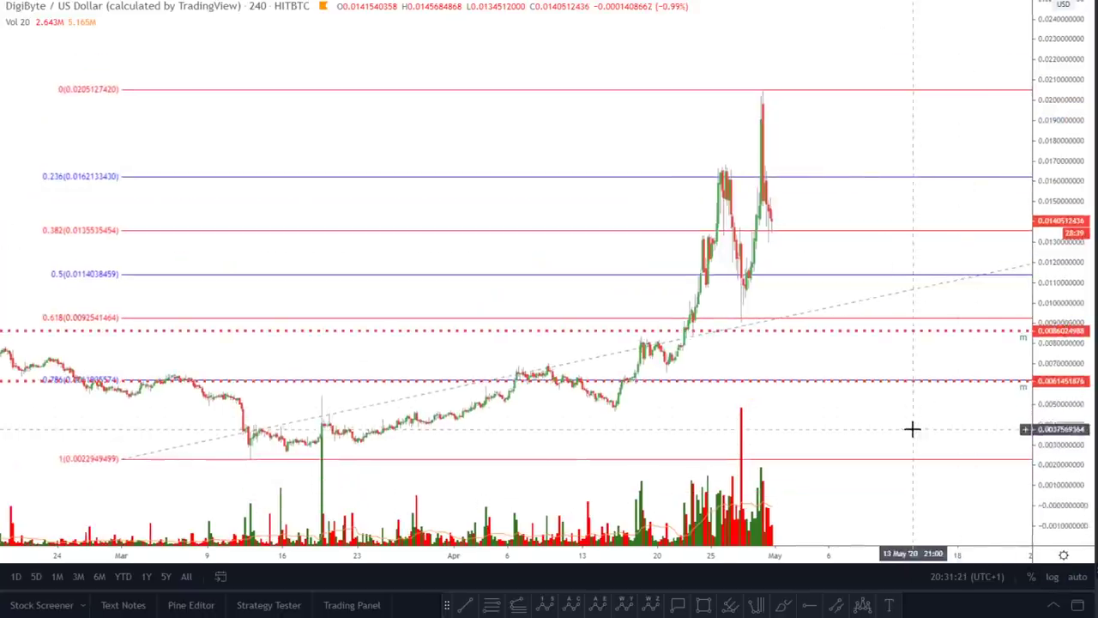
drag(911, 429, 904, 360)
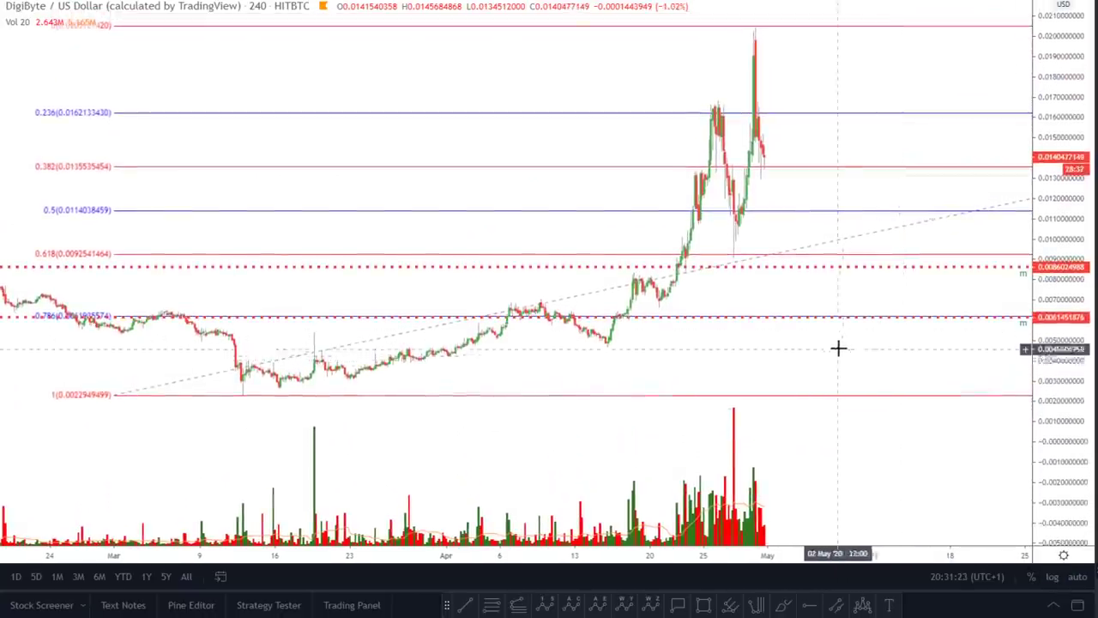
Draw a small rectangle over early May 2020 from about 0.00915 to 0.00828, around the upper dotted level near the 0.618 retracement.
click(703, 606)
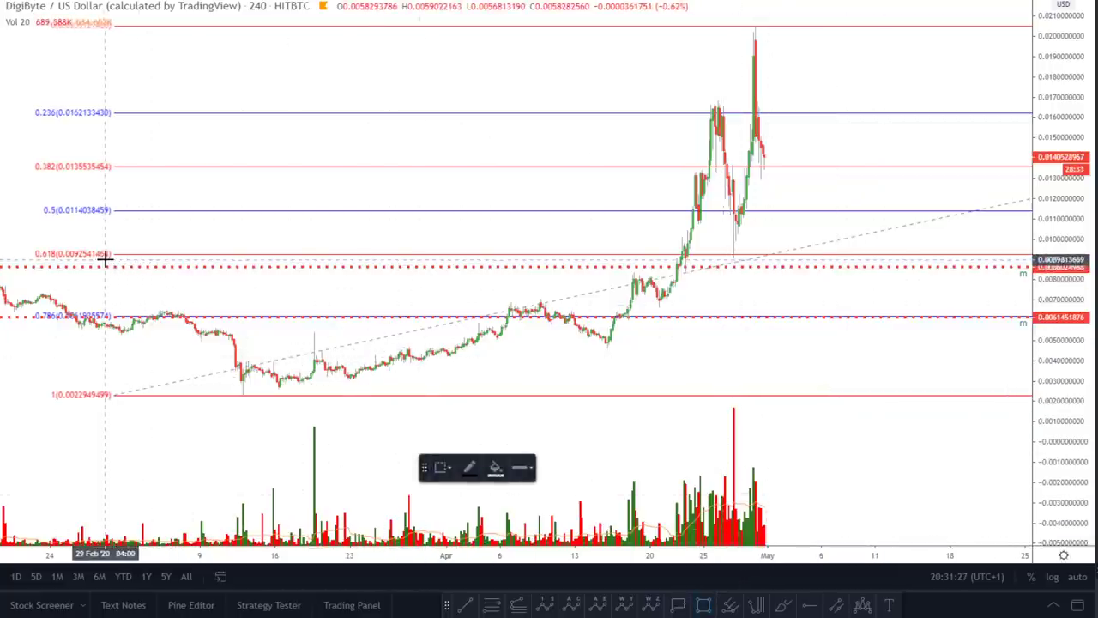
click(843, 255)
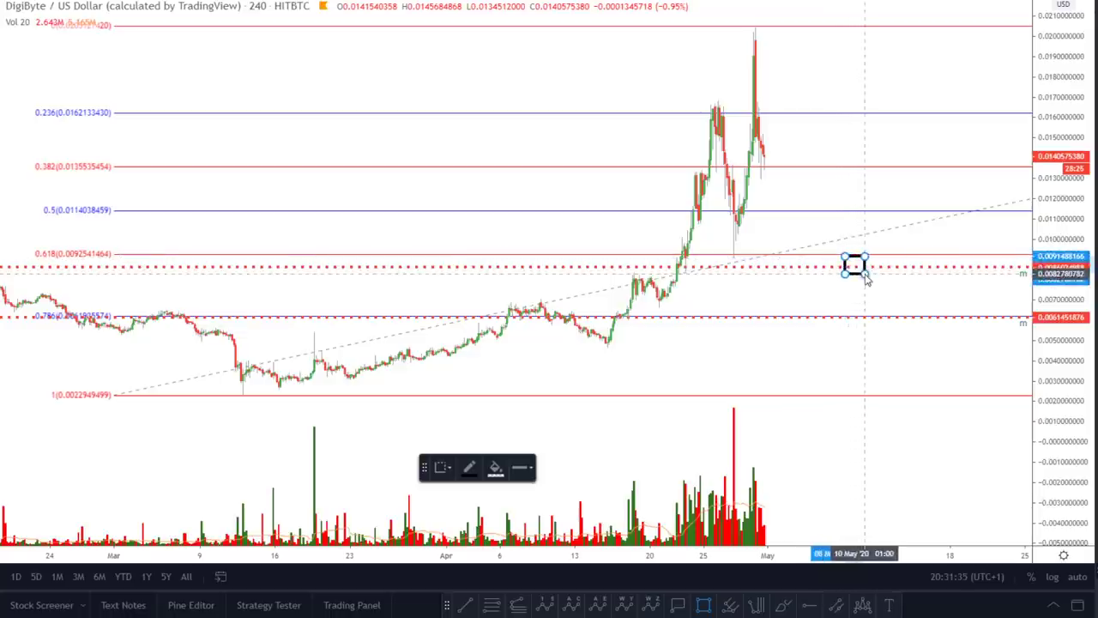
click(866, 276)
click(918, 290)
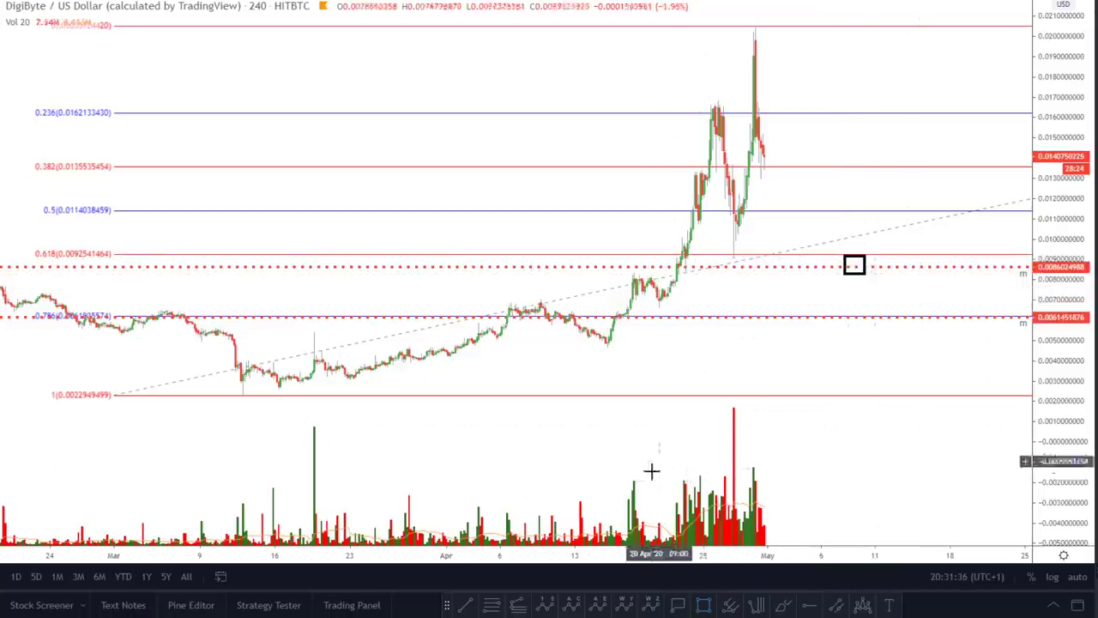
Draw a second small rectangle below the first, from about 0.00657 to 0.00560, around the lower dotted level at the 0.786 retracement.
click(703, 605)
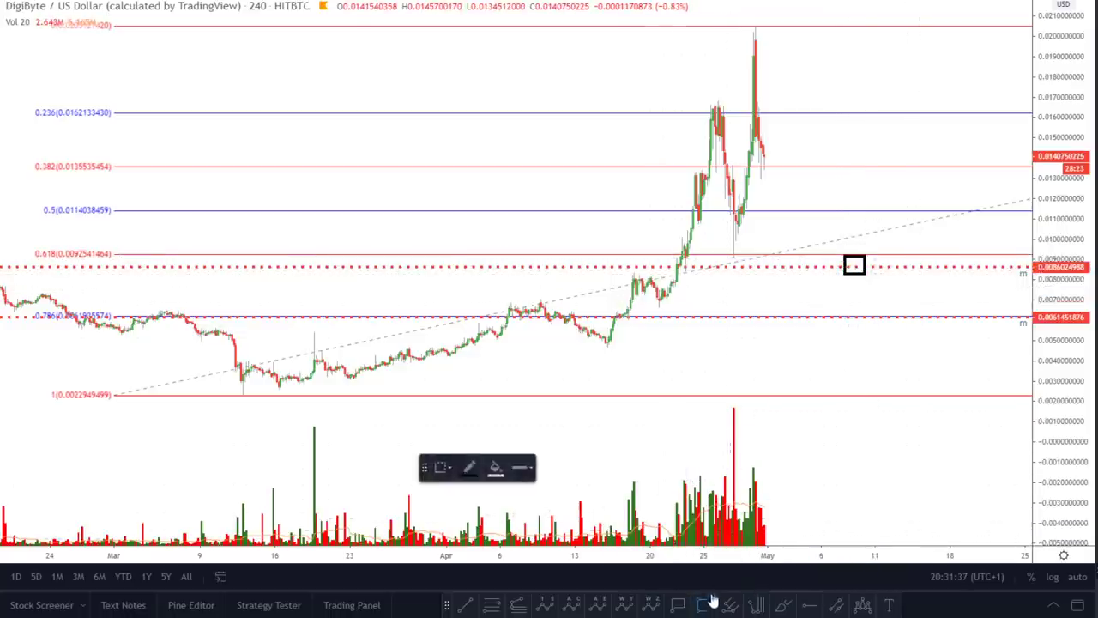
click(846, 308)
click(869, 330)
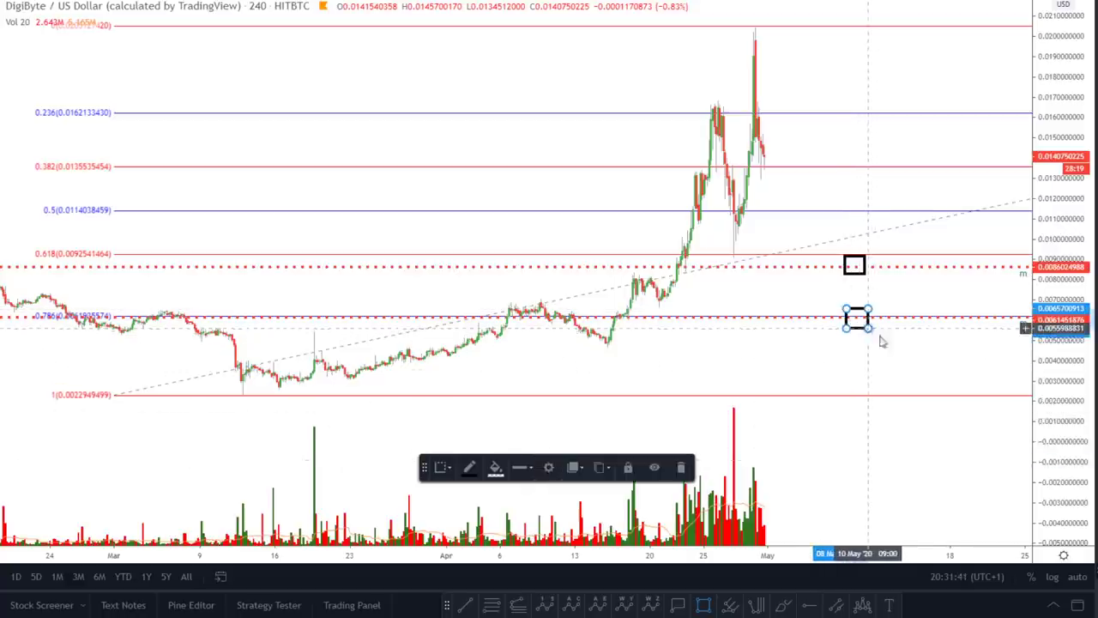
Examine the two marked support zones against the dotted levels, the Fibonacci retracement and earlier price history on the 240-minute chart.
click(875, 343)
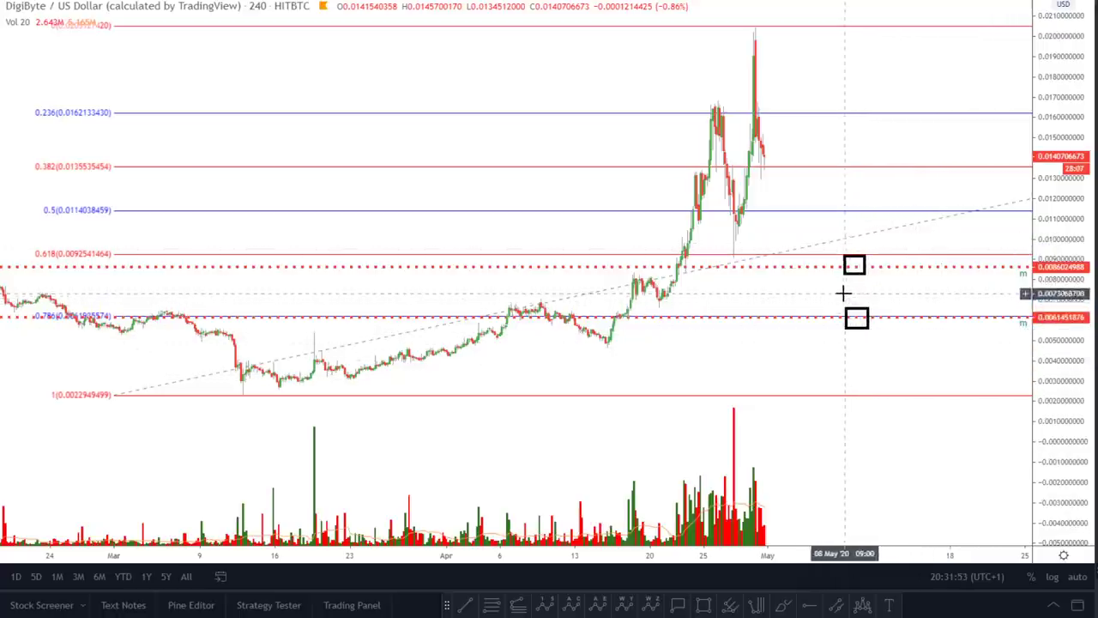
click(852, 264)
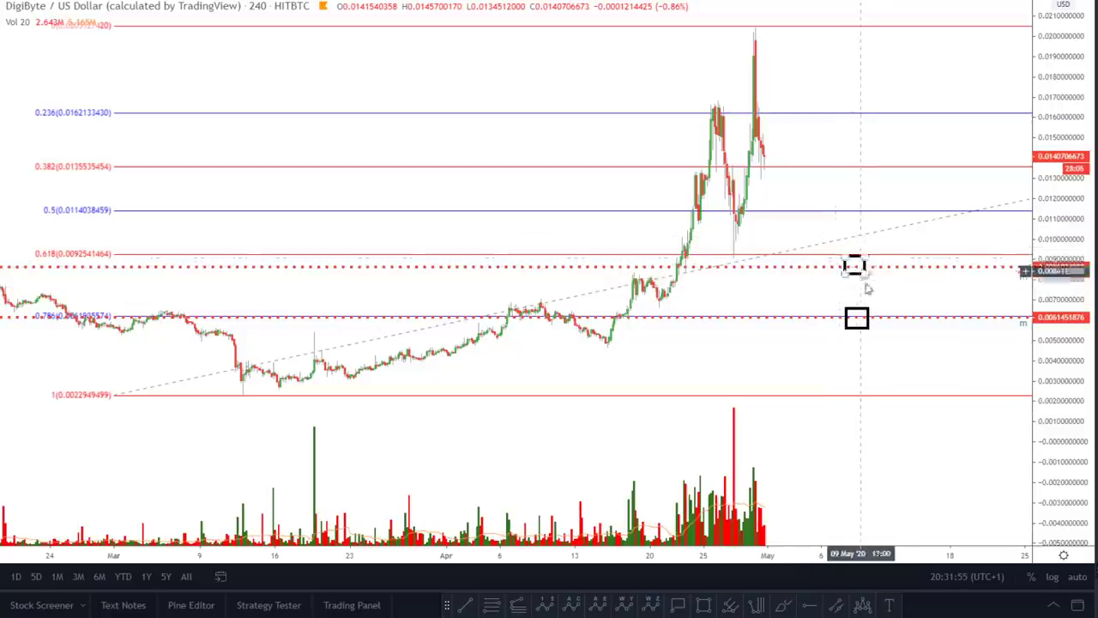
click(866, 329)
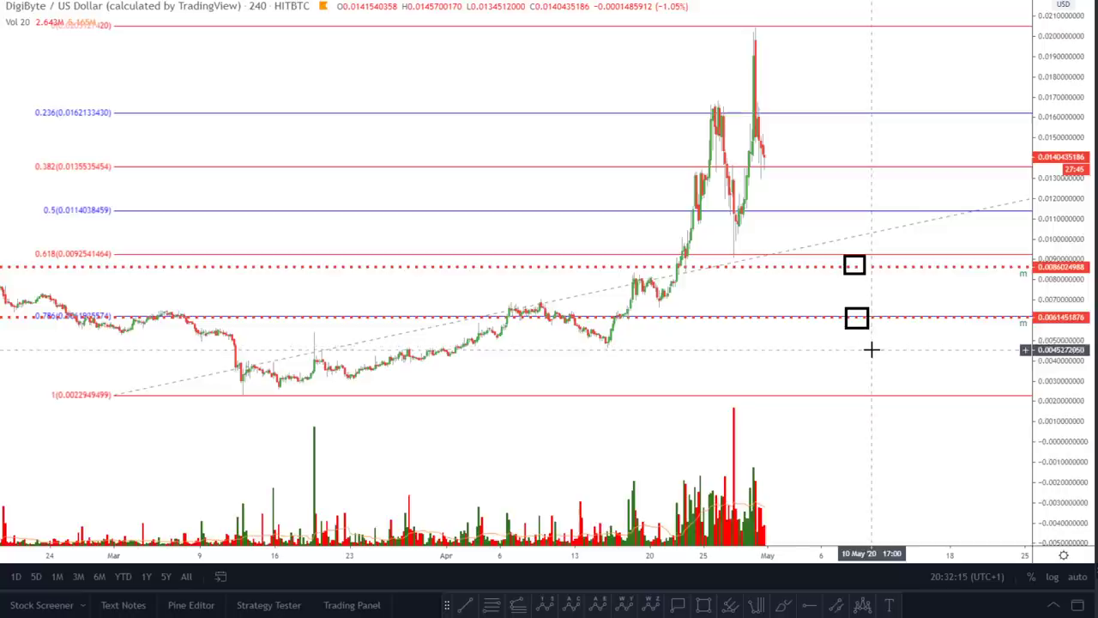
scroll(867, 340, down, 3)
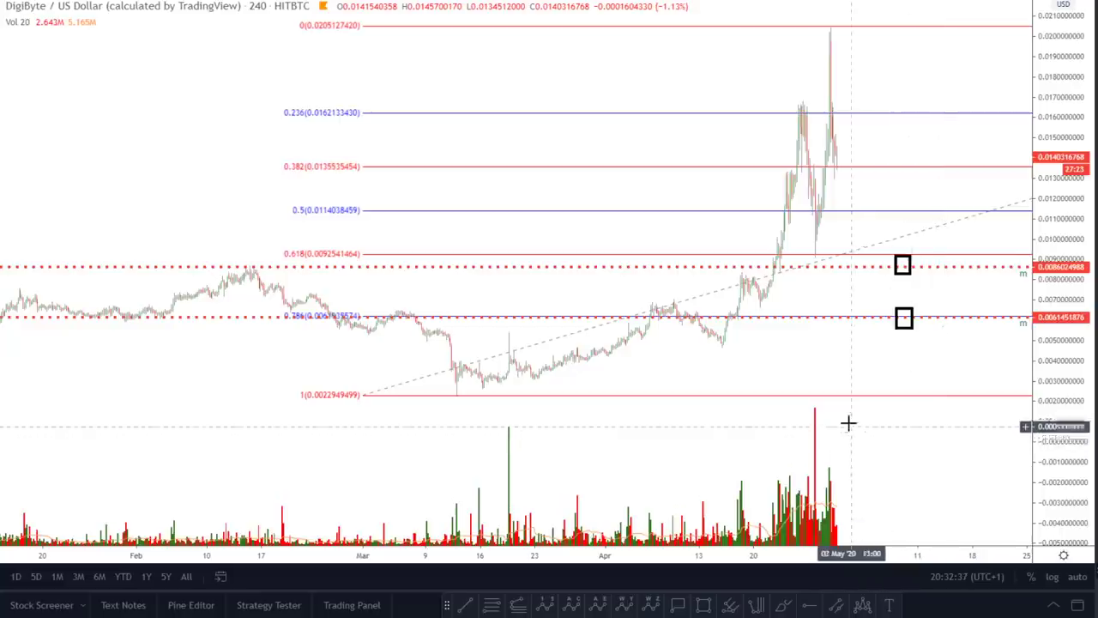
scroll(859, 280, down, 2)
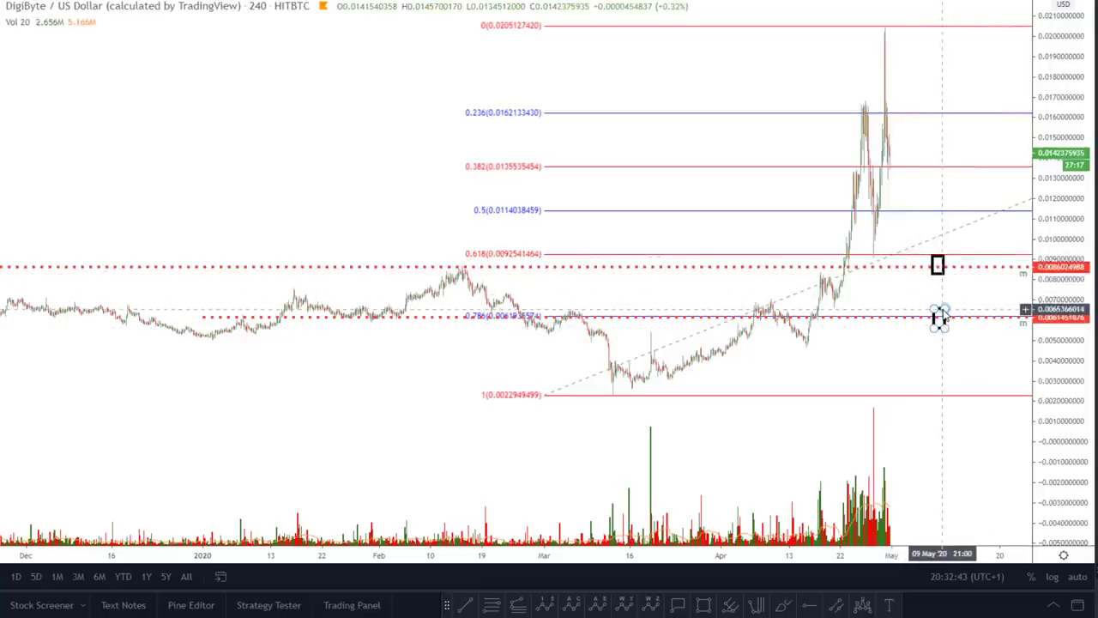
scroll(917, 317, up, 2)
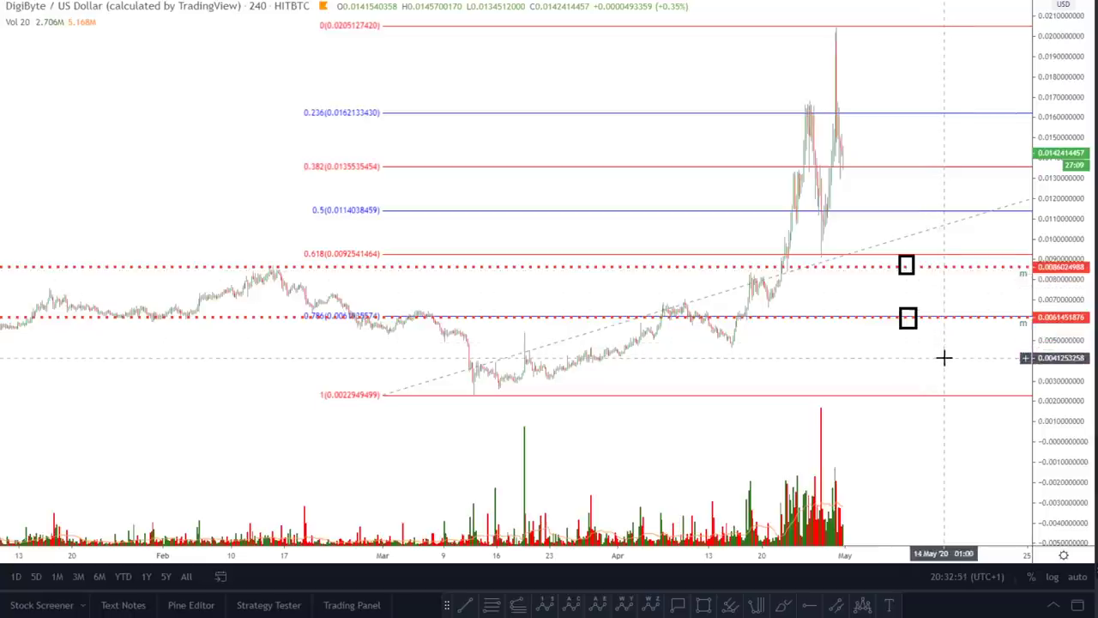
drag(943, 356, 912, 360)
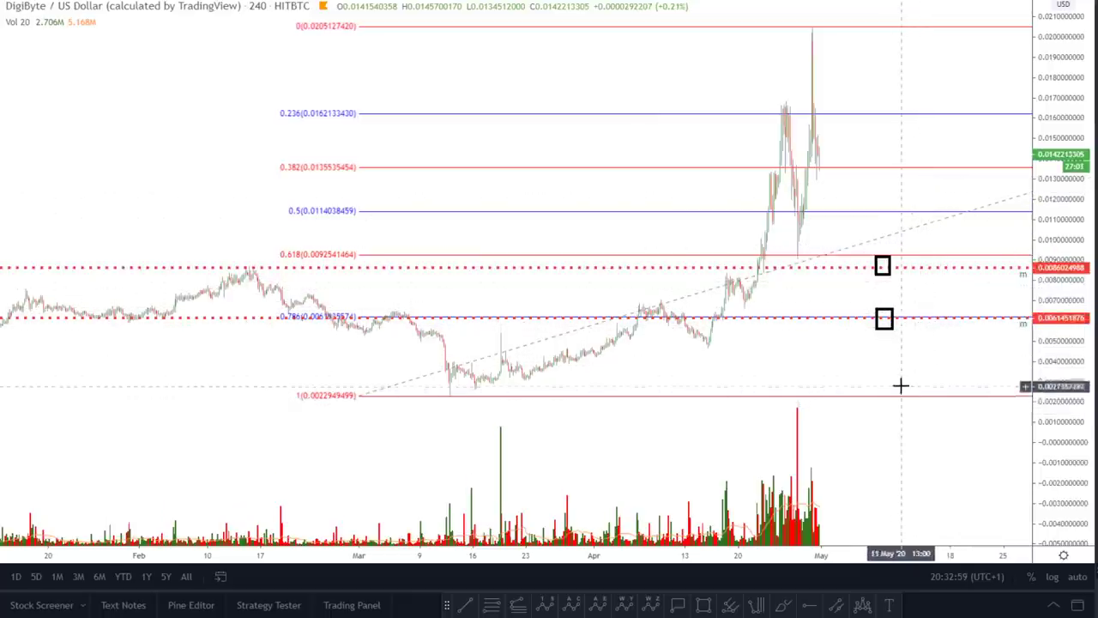
scroll(895, 366, down, 2)
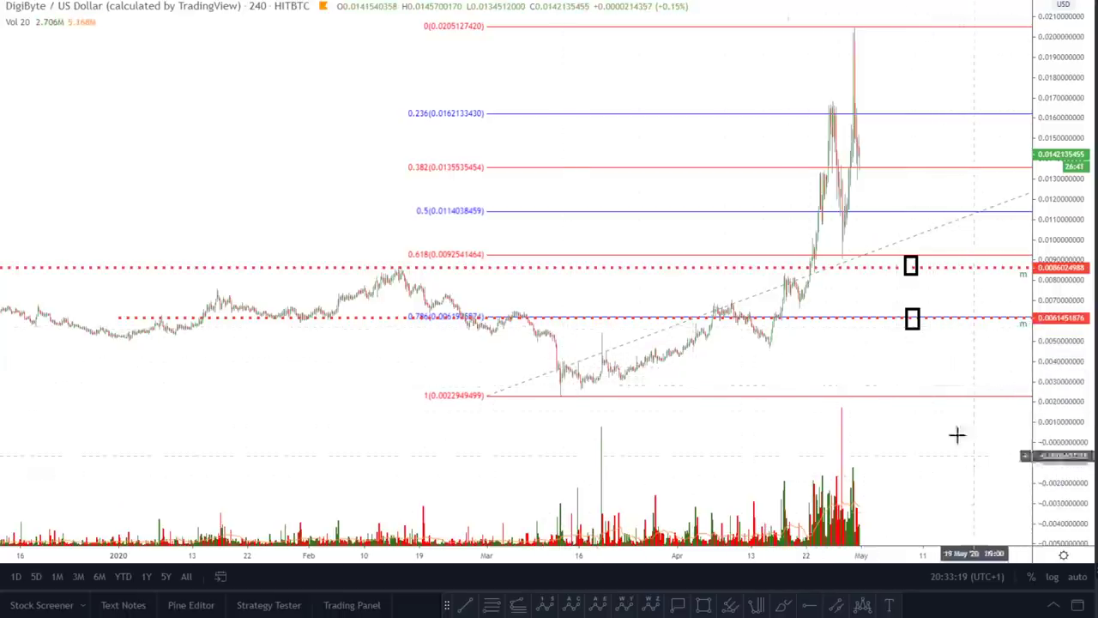
Switch to the daily interval, show the price history back to April 2018 and change the price axis to a logarithmic scale.
text(1D)
key(Return)
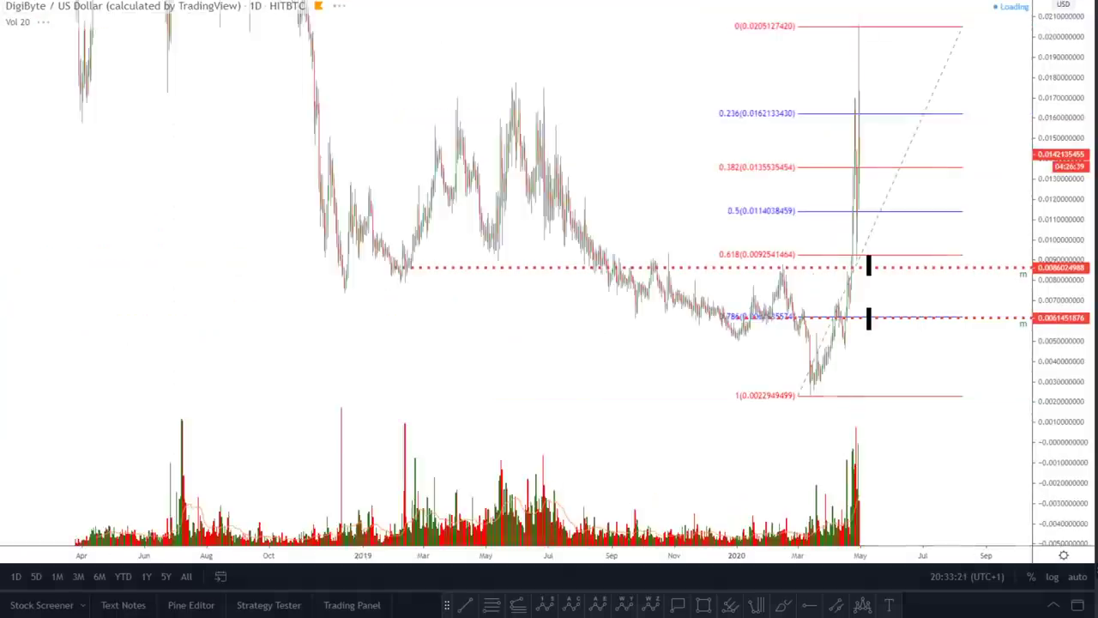
scroll(608, 122, down, 5)
drag(1062, 93, 1072, 326)
drag(661, 367, 578, 349)
drag(1066, 162, 1073, 245)
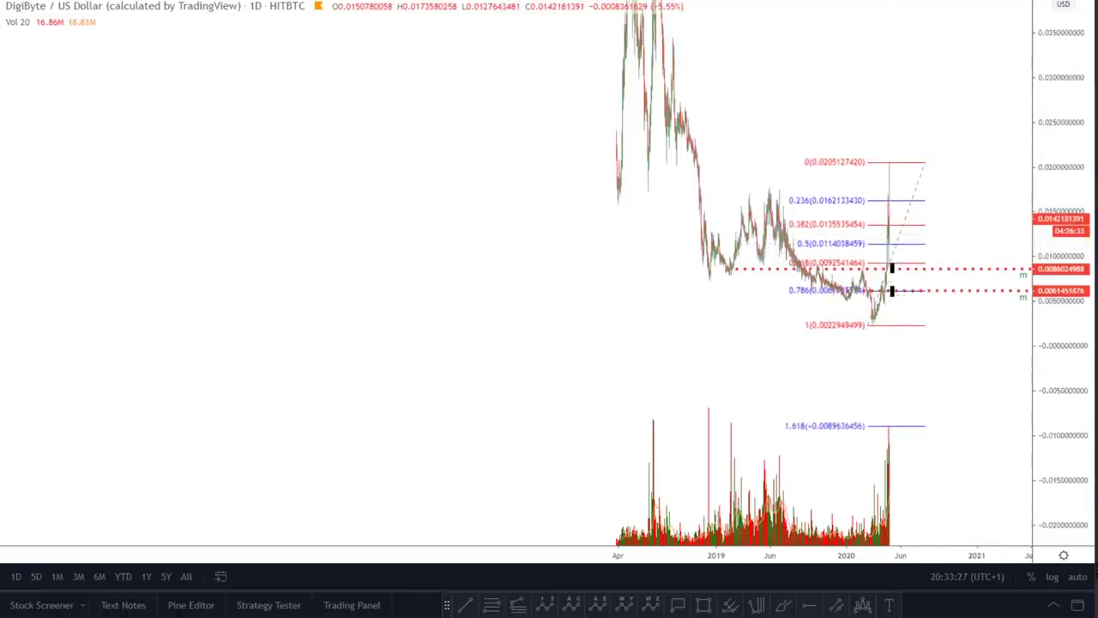
click(1052, 576)
scroll(875, 291, up, 3)
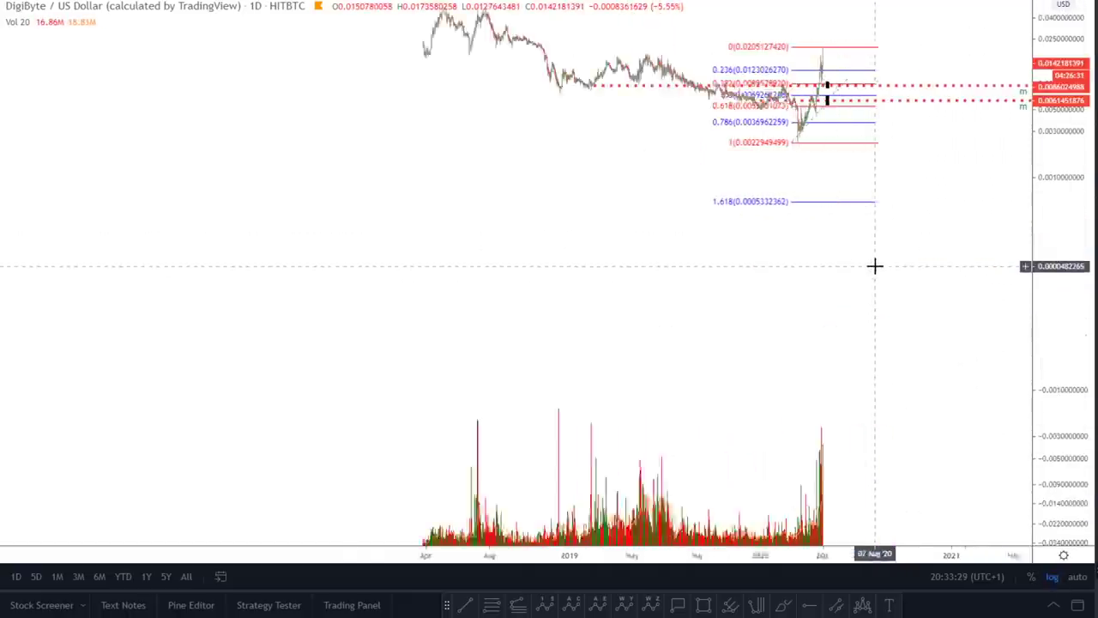
Clear the Fibonacci retracement and the other drawings from the daily chart.
click(703, 101)
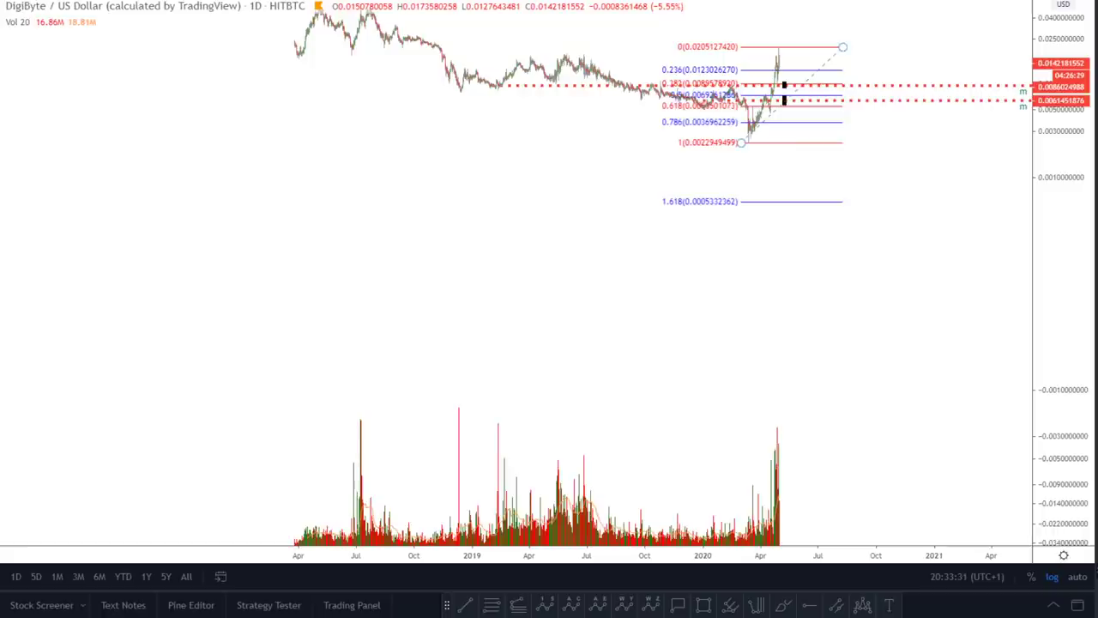
key(Delete)
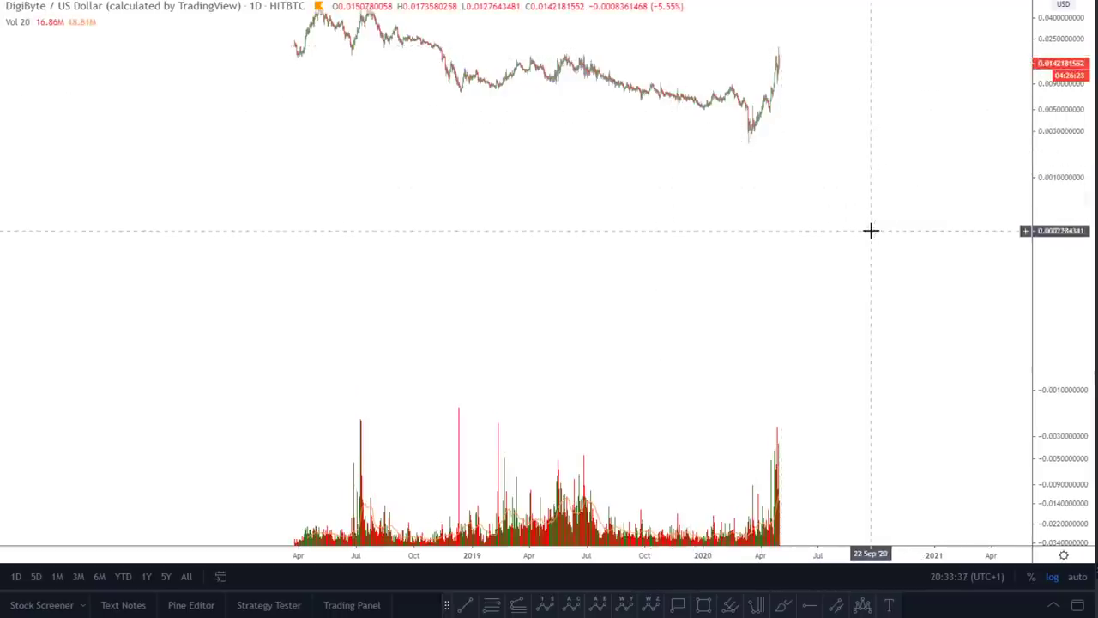
drag(870, 231, 861, 320)
Switch to the weekly interval and fit the price axis to the data, with the full history since 2018 in view.
text(1W)
key(Return)
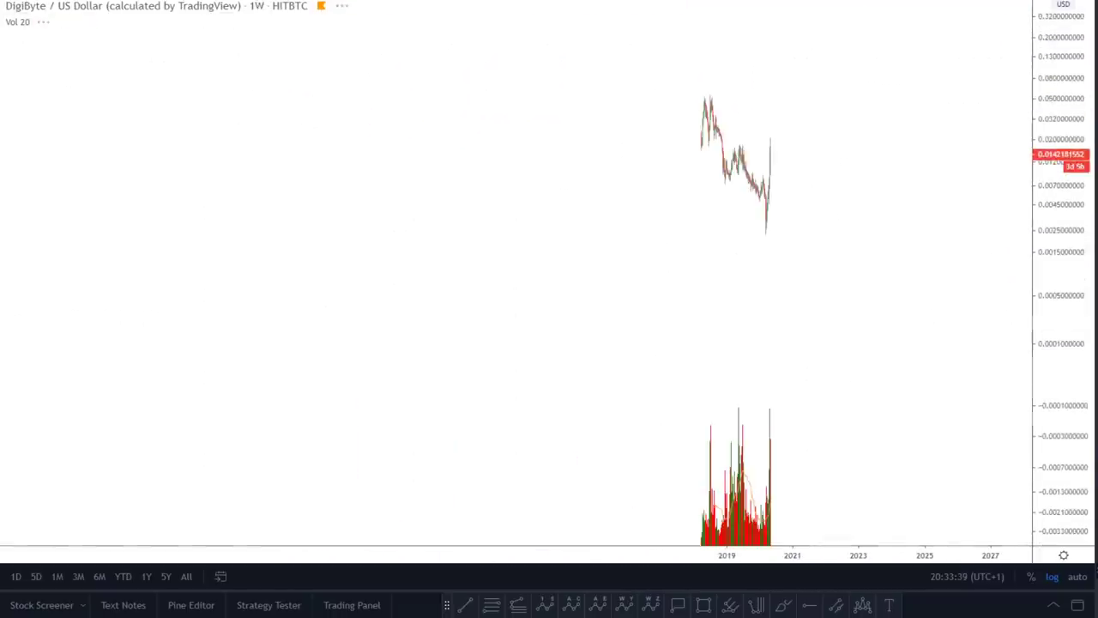
click(1077, 577)
scroll(735, 233, up, 5)
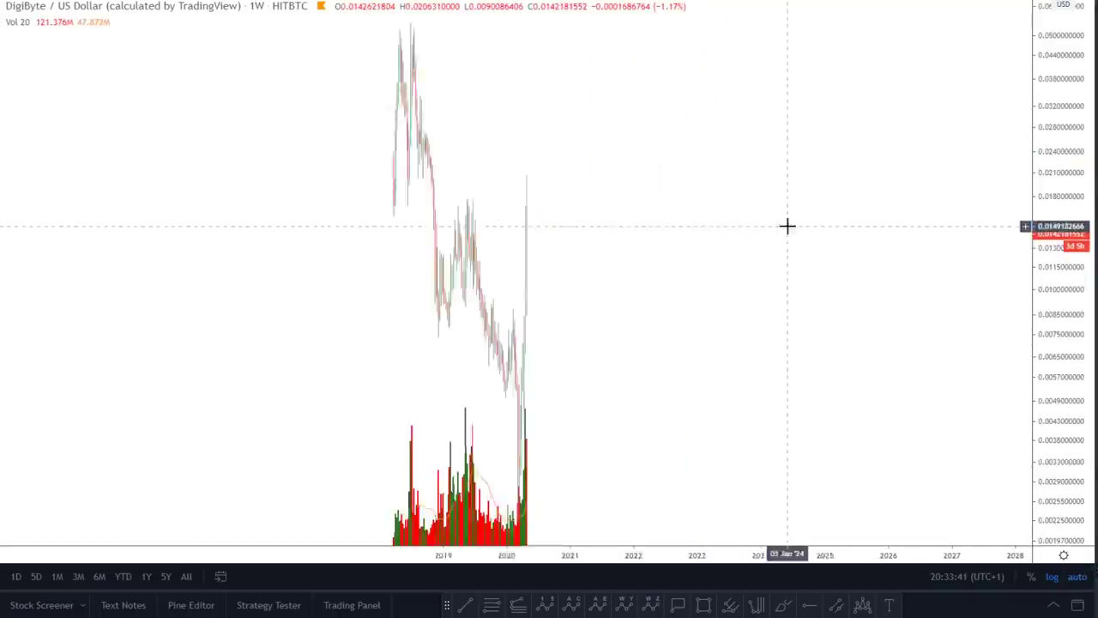
drag(468, 128, 929, 154)
scroll(928, 154, up, 5)
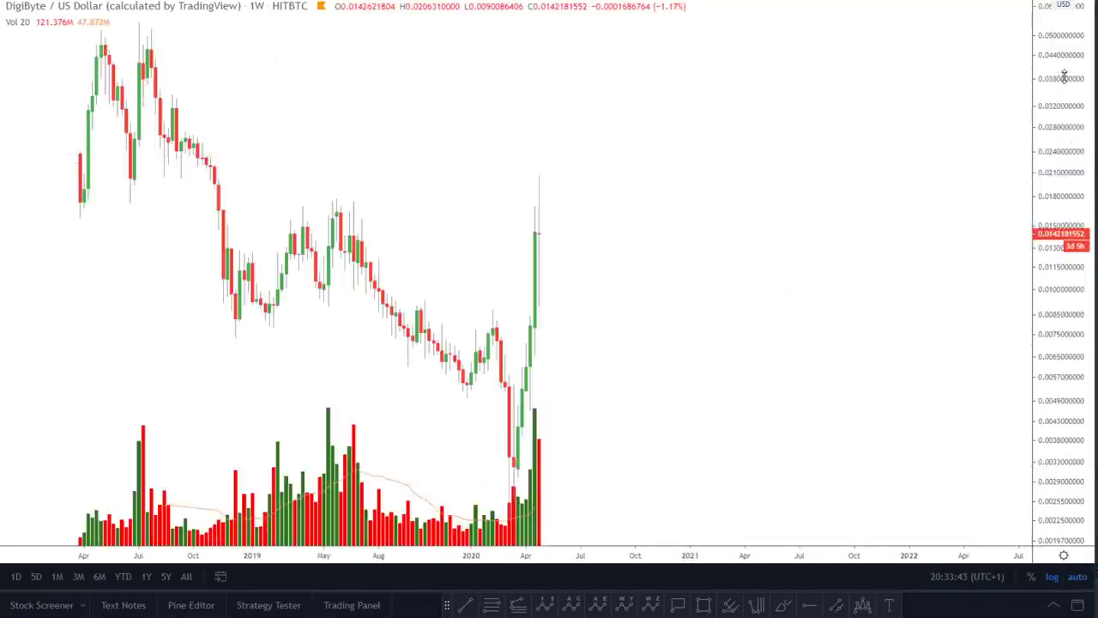
drag(712, 212, 887, 122)
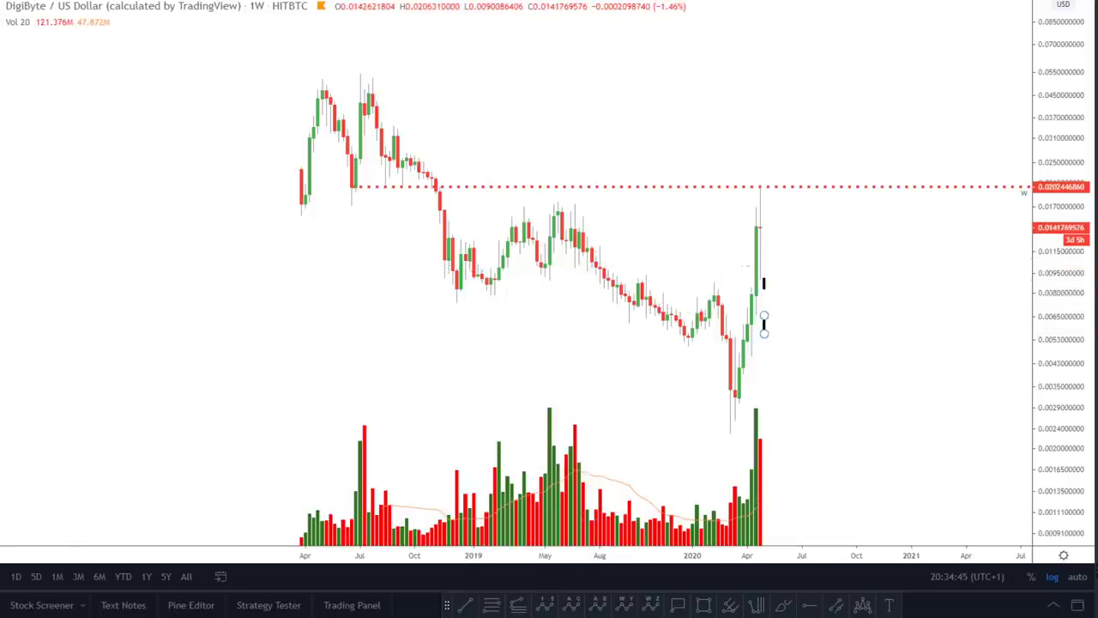
Bring the dotted horizontal levels at 0.0086024988 and 0.0061451876 back onto the weekly chart, running through the two small rectangles.
drag(869, 253, 738, 254)
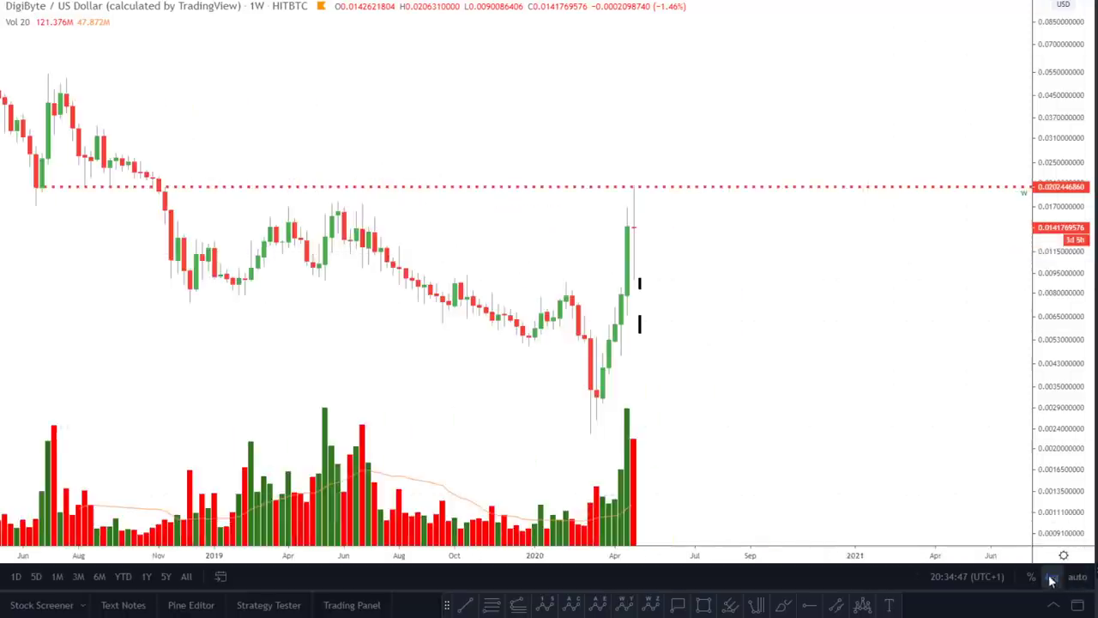
drag(801, 361, 794, 249)
scroll(794, 249, up, 3)
scroll(757, 257, left, 3)
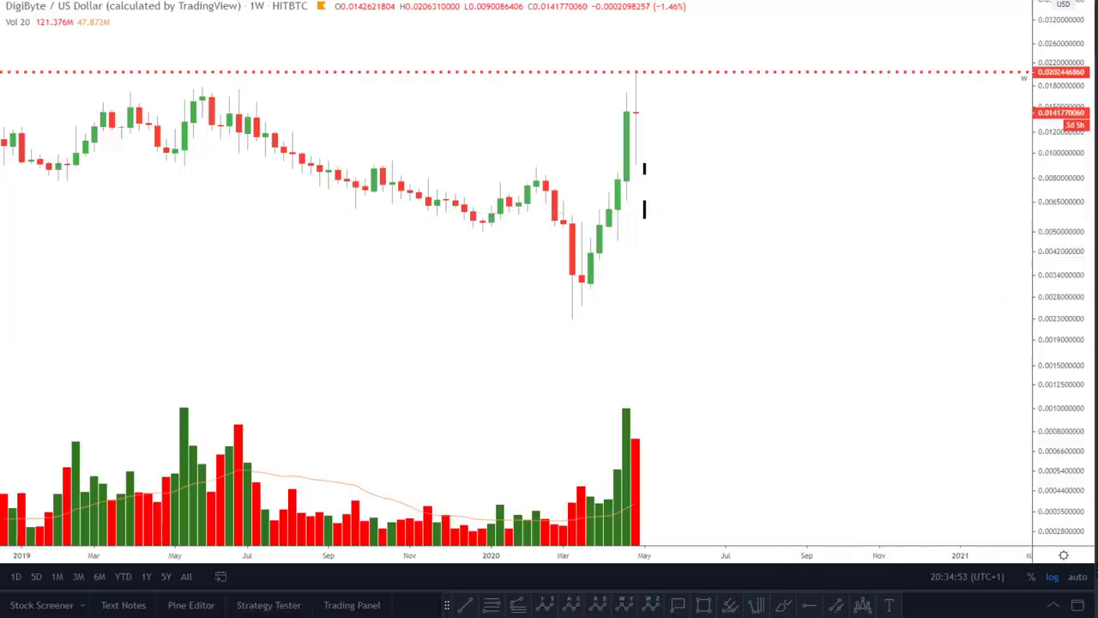
key(alt+h)
key(alt+h)
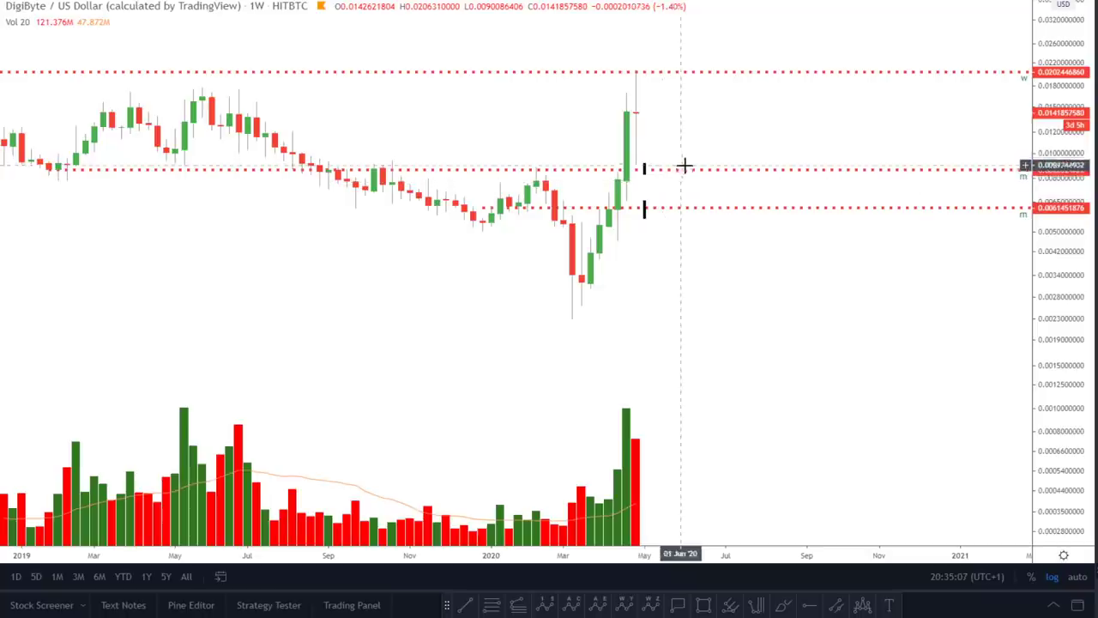
scroll(867, 367, down, 2)
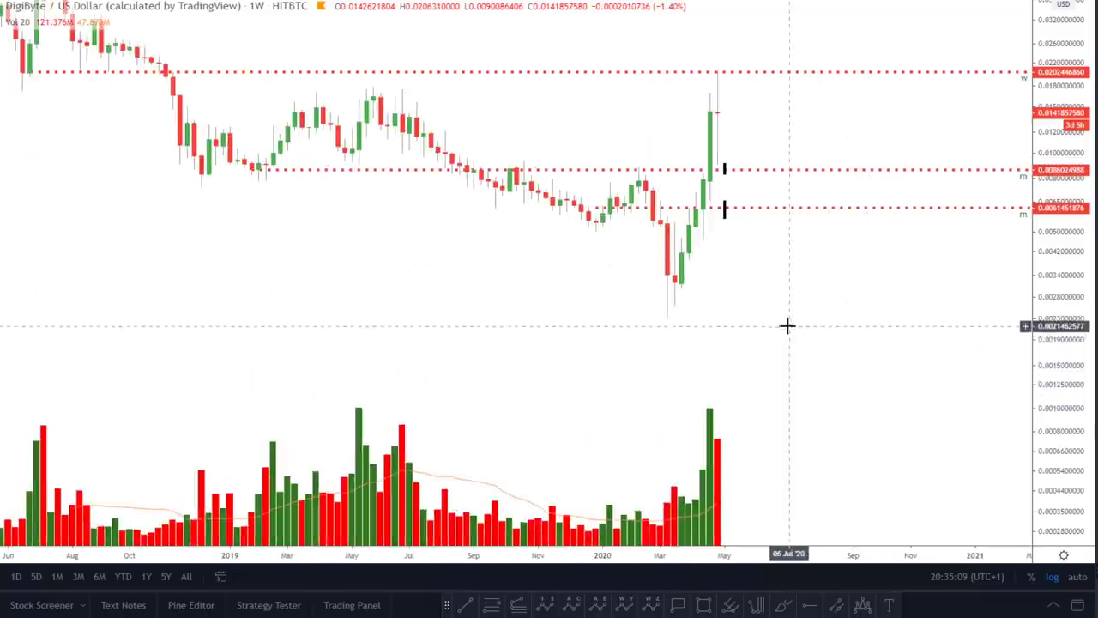
scroll(840, 321, left, 2)
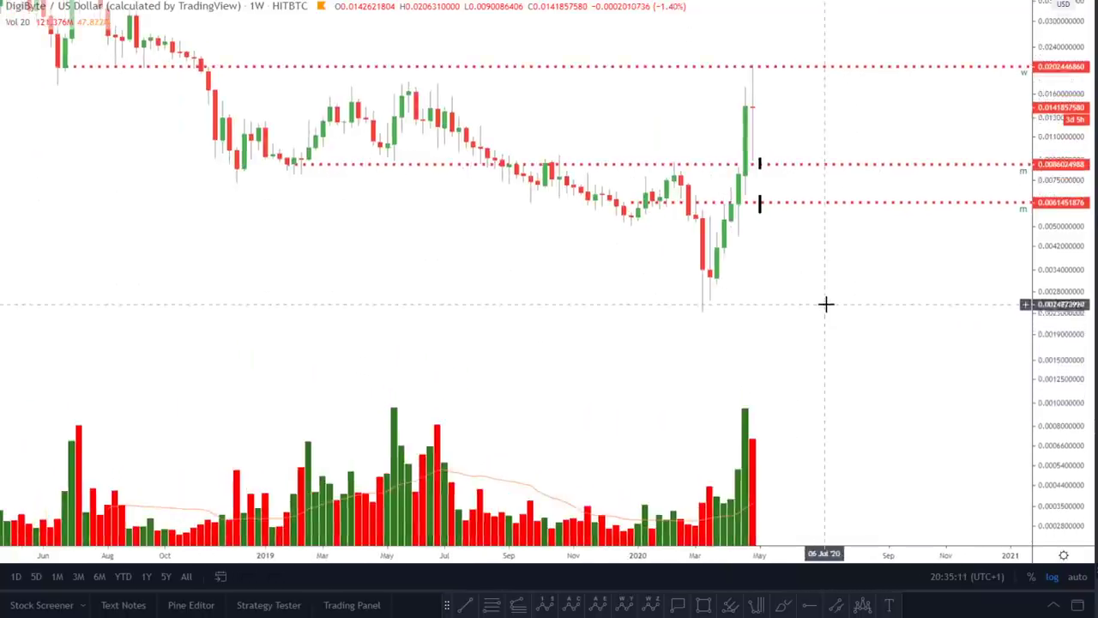